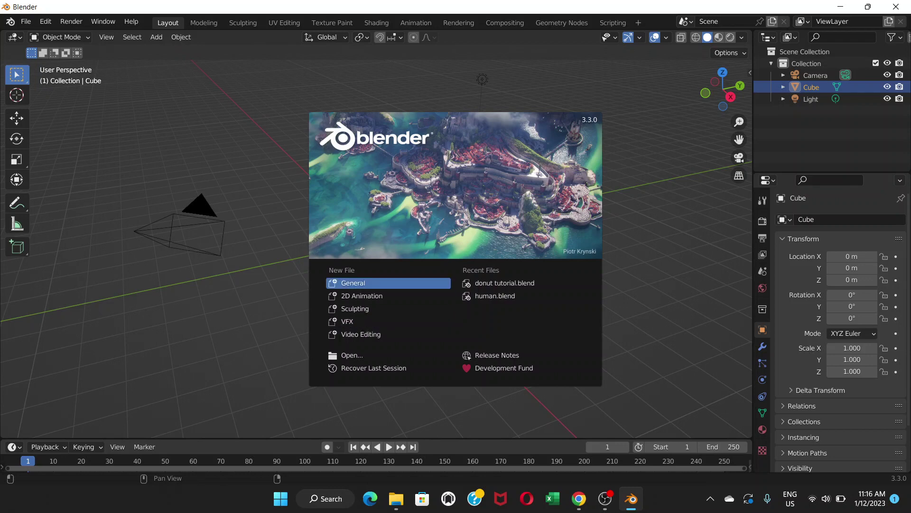
Start a new General file and delete the default cube.
left_click(388, 283)
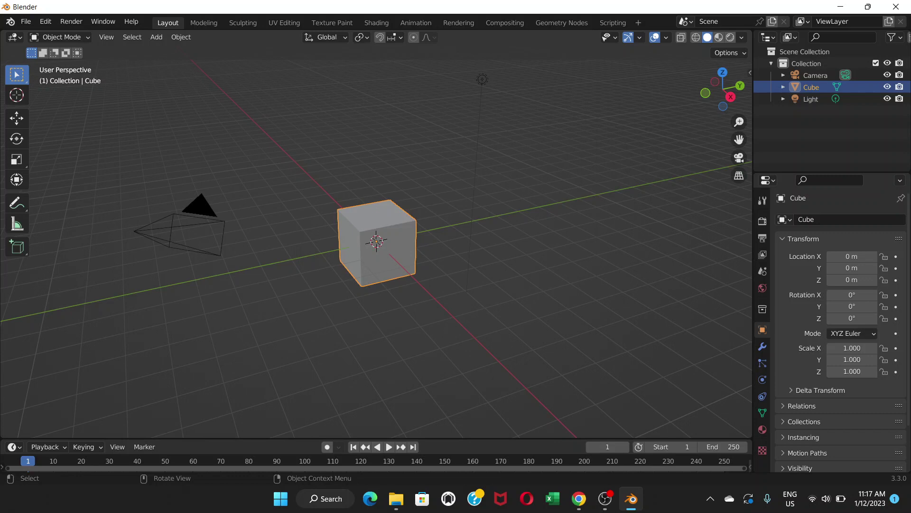
key("alt+a")
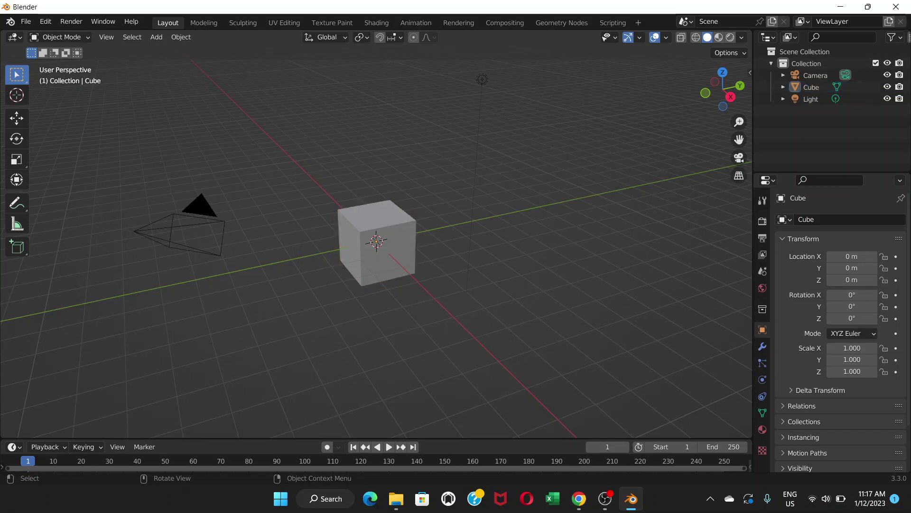
left_click(377, 243)
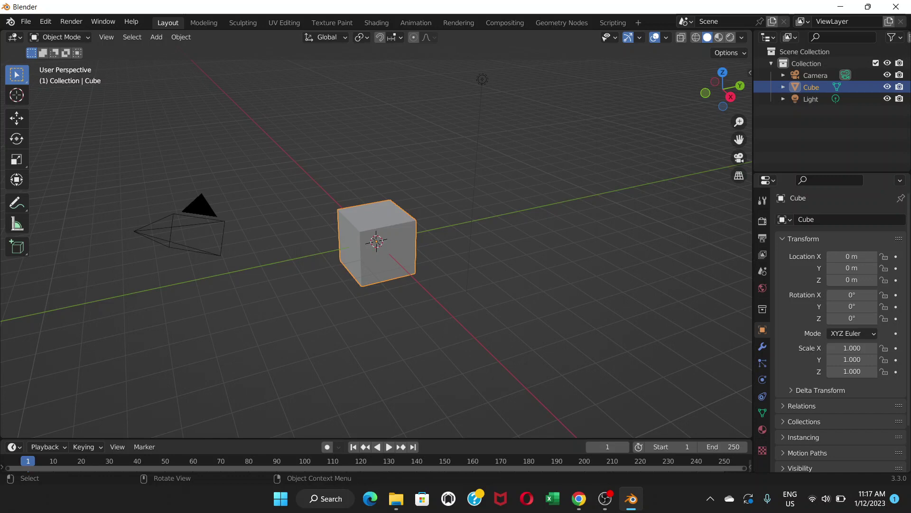
key("Delete")
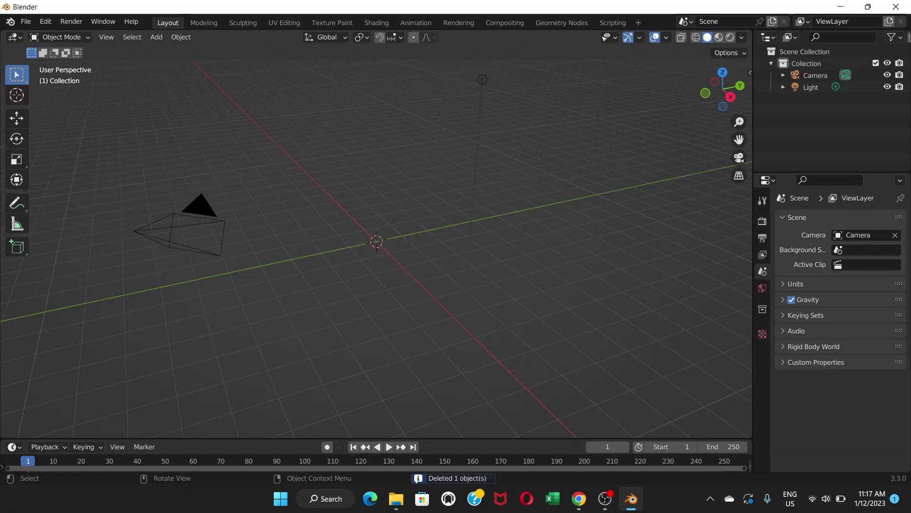
Add a torus mesh at the world origin.
left_click(156, 37)
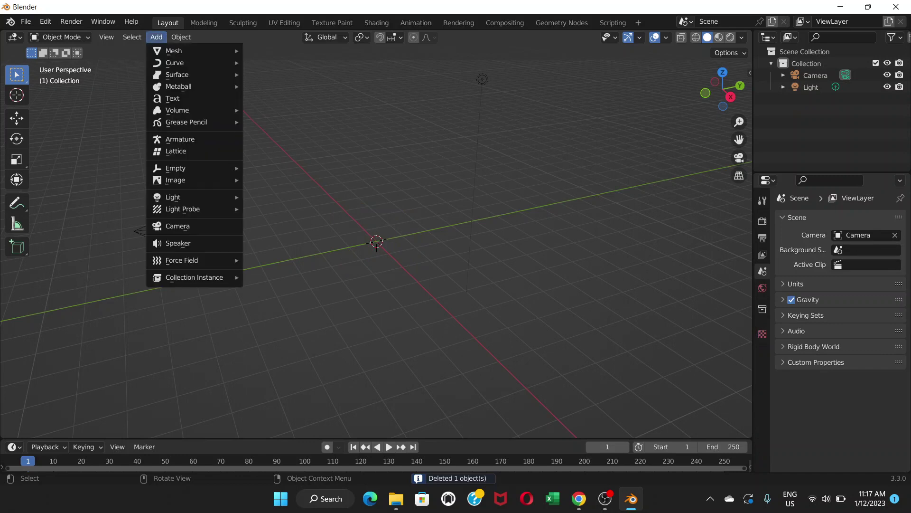
mouse_move(173, 50)
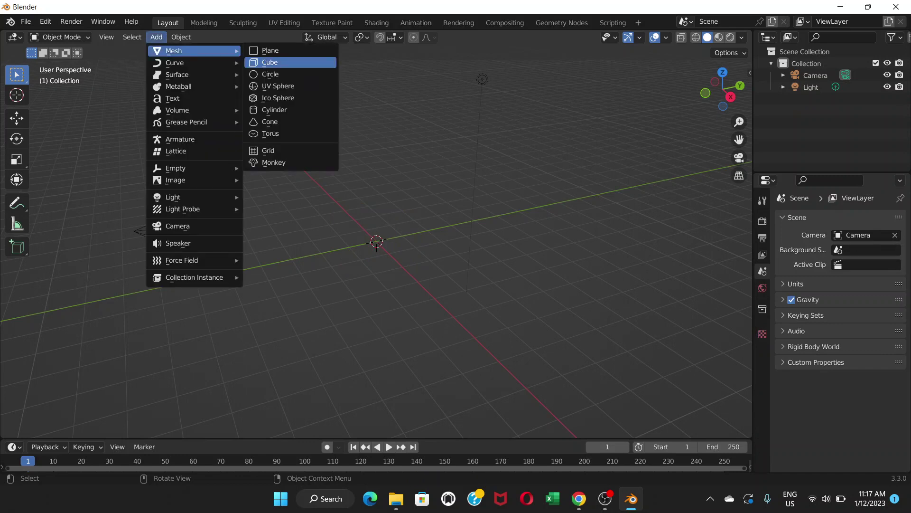
left_click(271, 133)
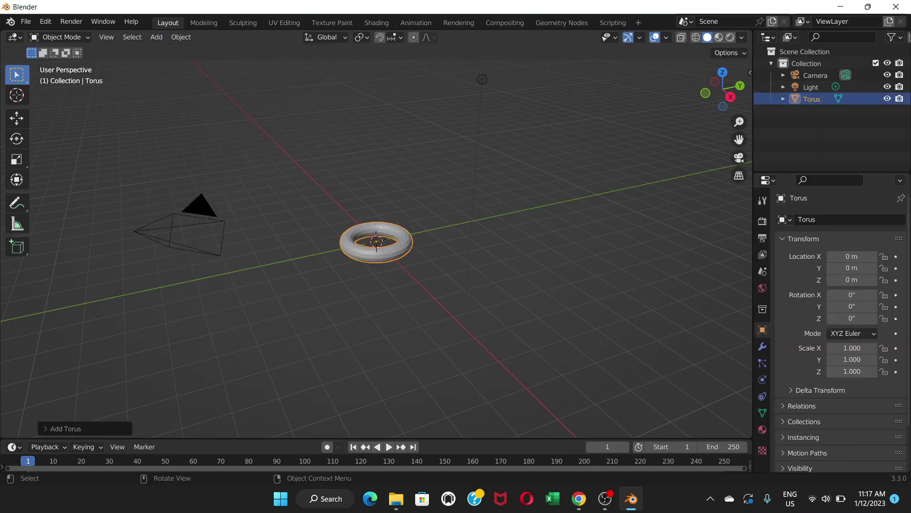
scroll(376, 242, "up", 3)
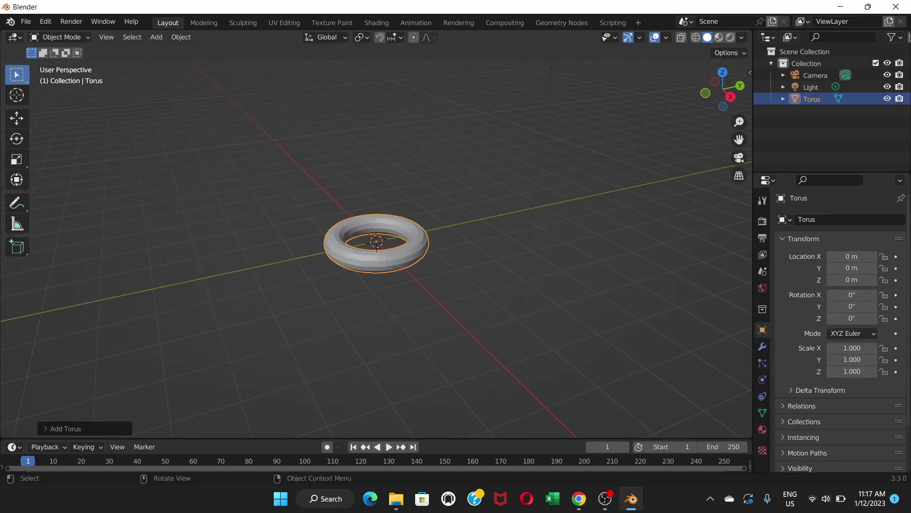
scroll(376, 242, "up", 3)
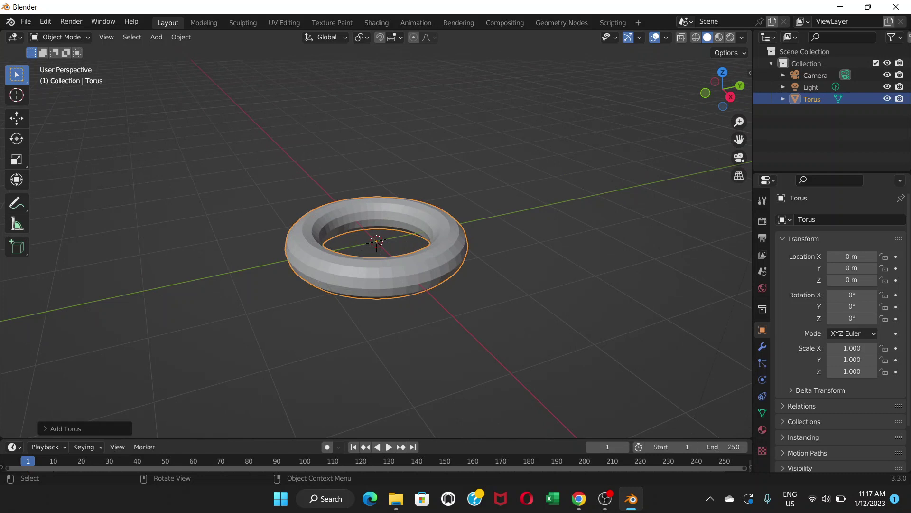
scroll(376, 242, "up", 1)
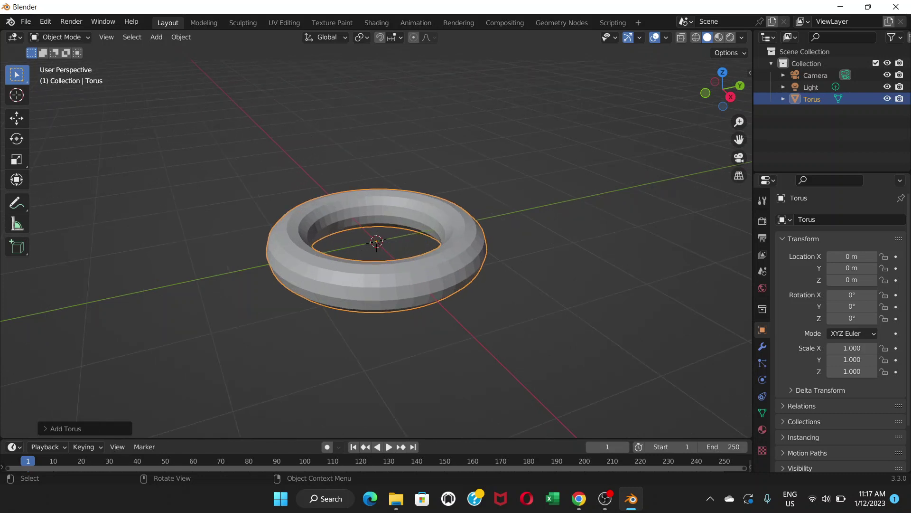
scroll(376, 242, "up", 3)
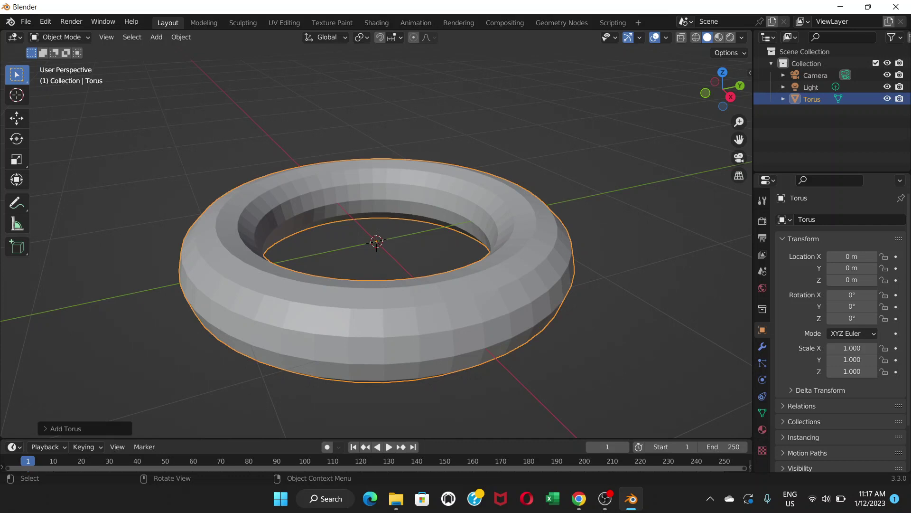
Reduce the new torus's major radius to 0.46 m in its creation settings to narrow the central hole.
left_click(66, 428)
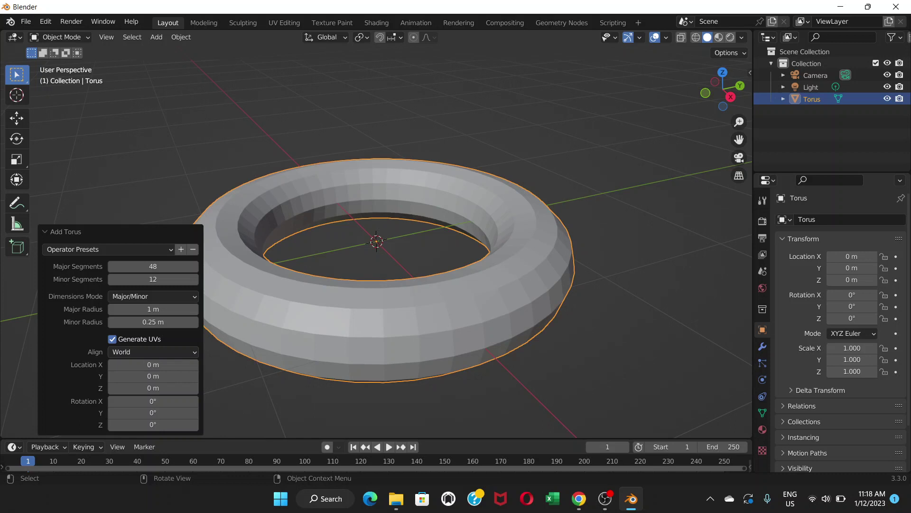
left_click(156, 37)
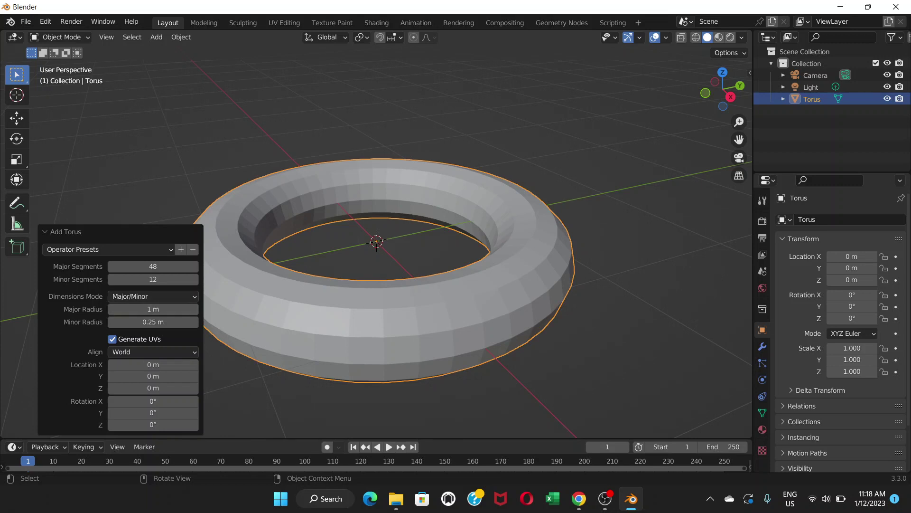
left_click_drag(153, 309, 131, 309)
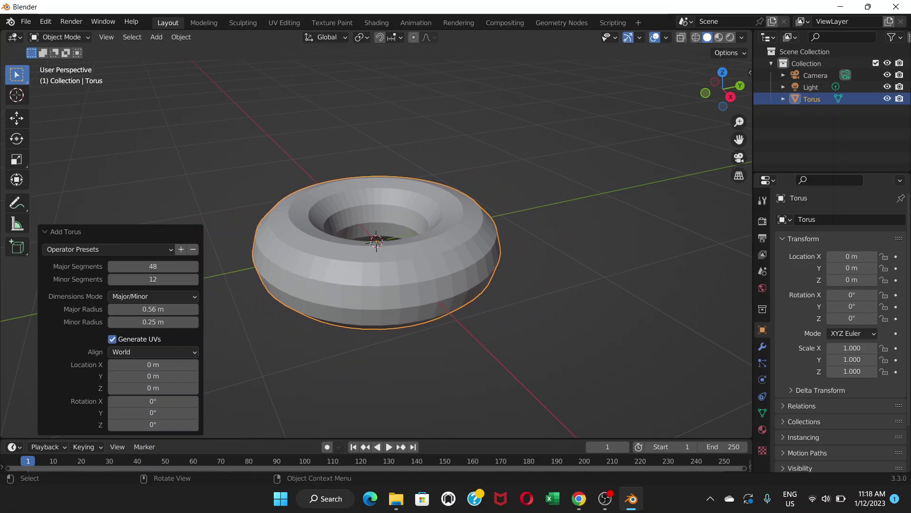
middle_click_drag(380, 214, 361, 280)
middle_click_drag(384, 327, 386, 332)
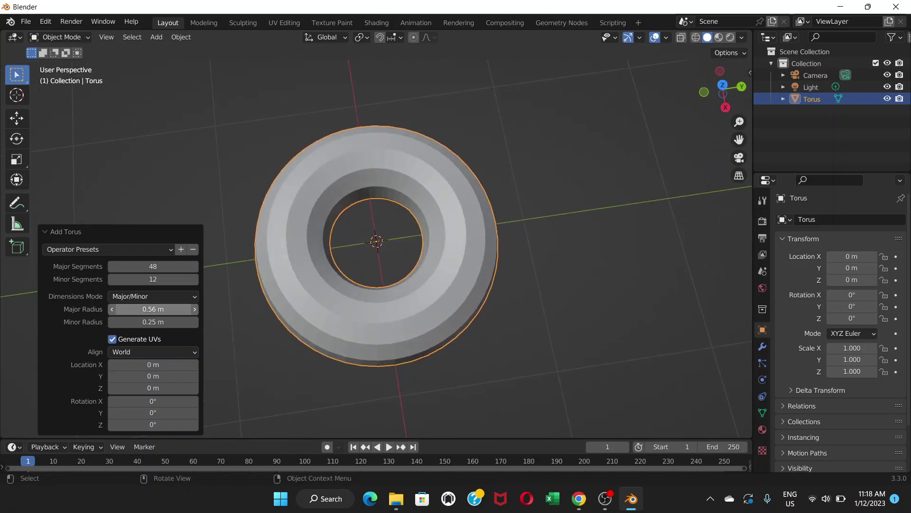
left_click_drag(153, 309, 131, 309)
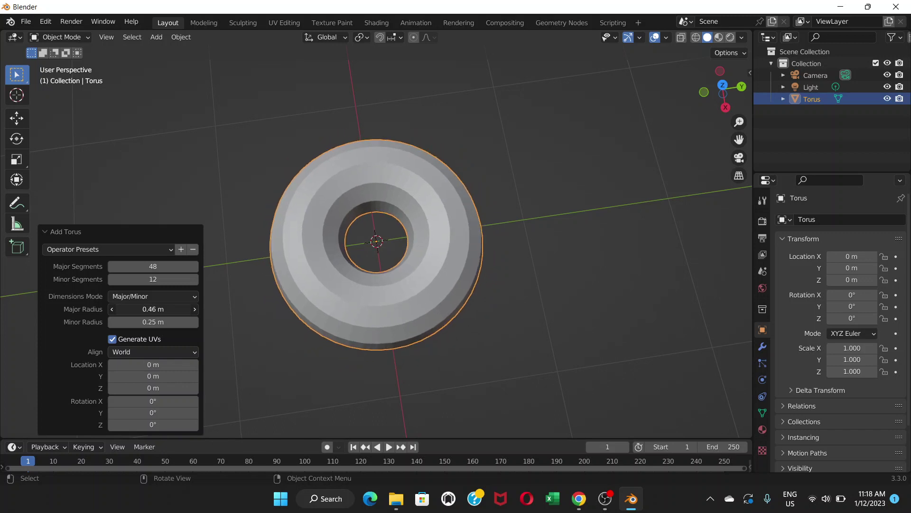
Increase the torus's minor segments to 16.
middle_click_drag(376, 242, 442, 201)
mouse_move(370, 262)
middle_mouse_down()
mouse_move(370, 252)
mouse_move(373, 277)
middle_mouse_up()
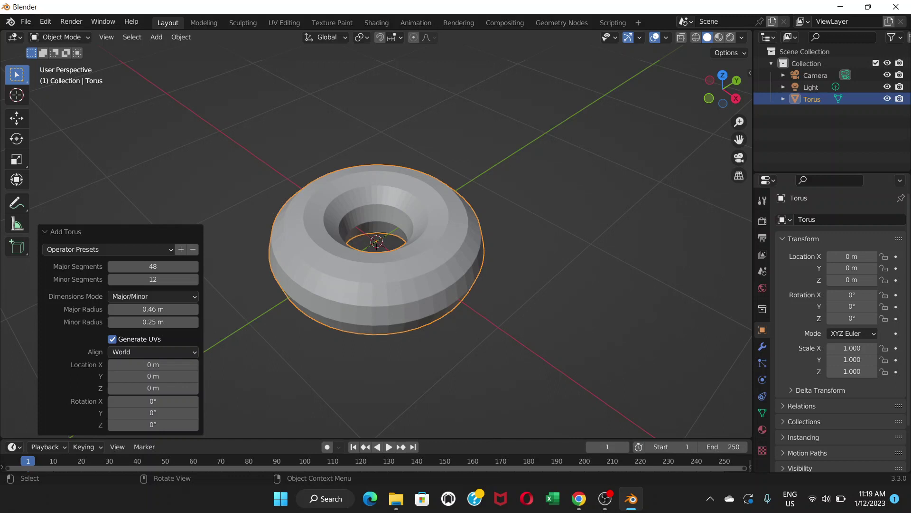
middle_click_drag(376, 241, 364, 284)
middle_click_drag(531, 252, 530, 216)
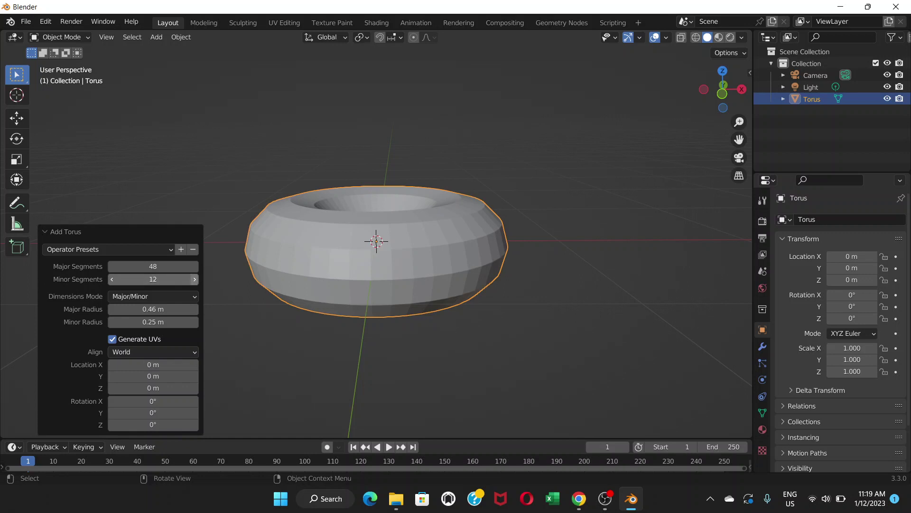
left_click(194, 279)
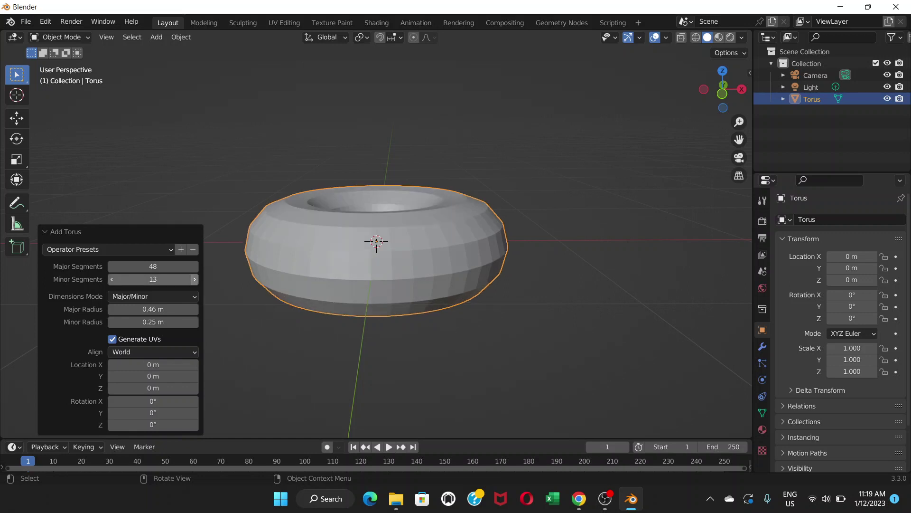
left_click(195, 280)
left_click(195, 279)
left_click(194, 279)
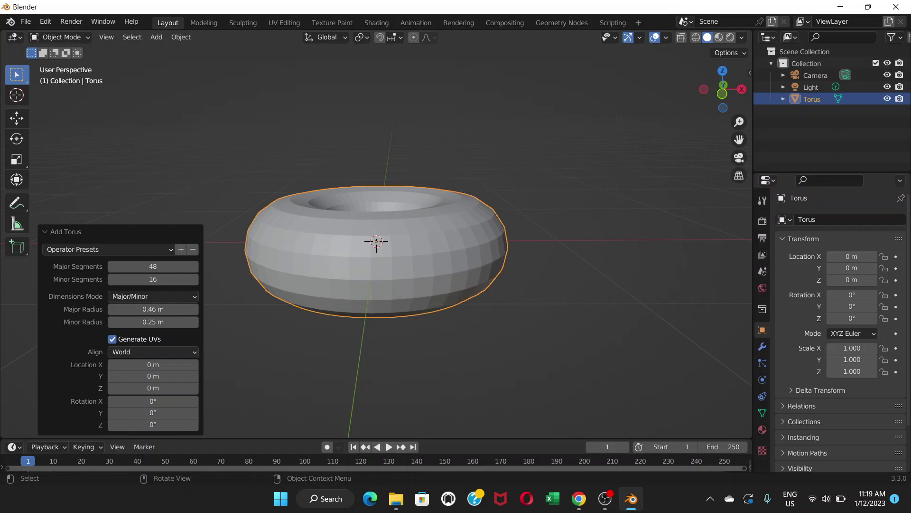
Show the torus's transform values and dimensions in the viewport and scale it uniformly to about 1.27 m wide.
scroll(377, 242, "up", 3)
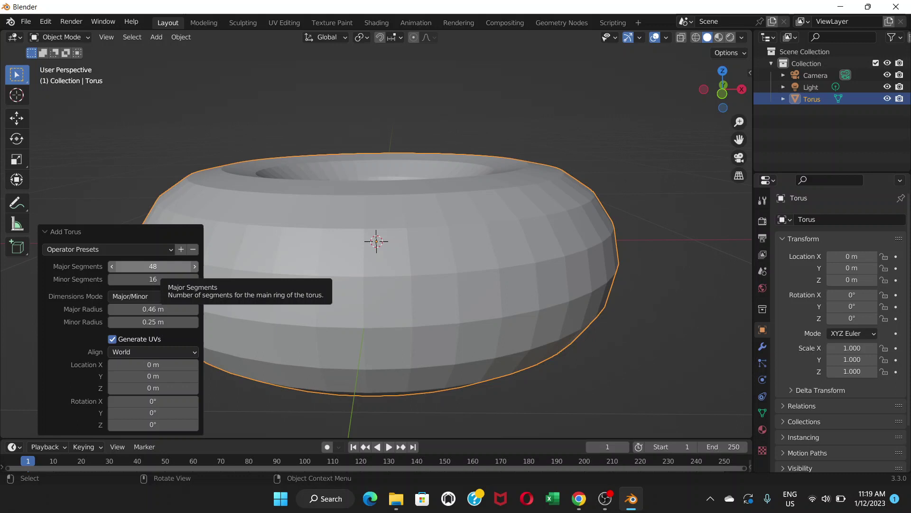
scroll(376, 241, "down", 6)
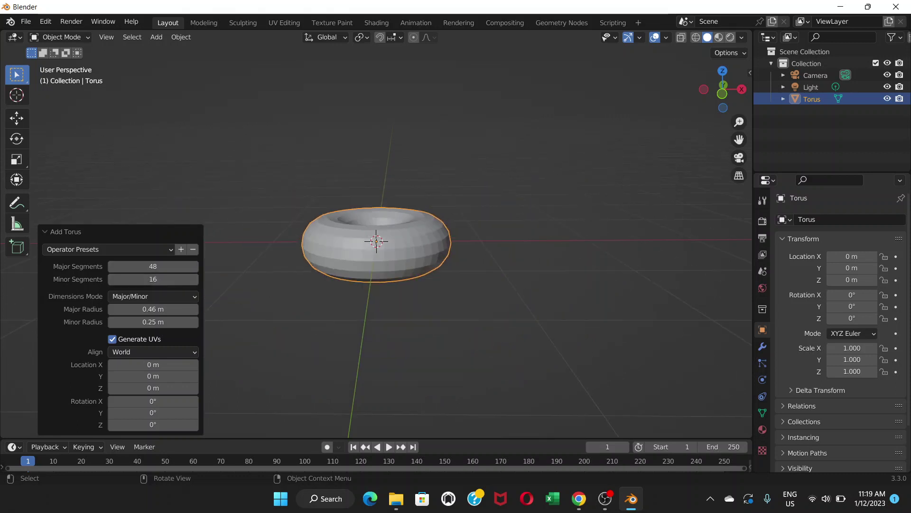
middle_click_drag(377, 241, 429, 251)
scroll(376, 242, "up", 1)
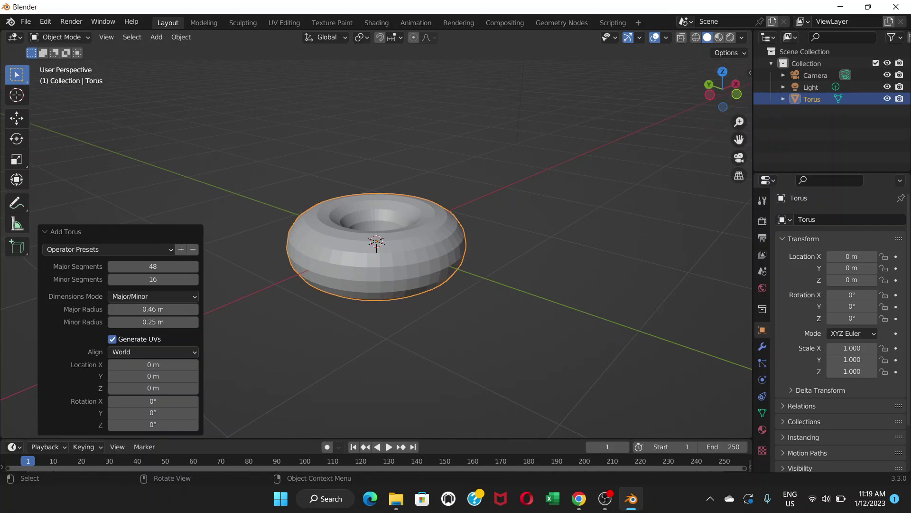
key("n")
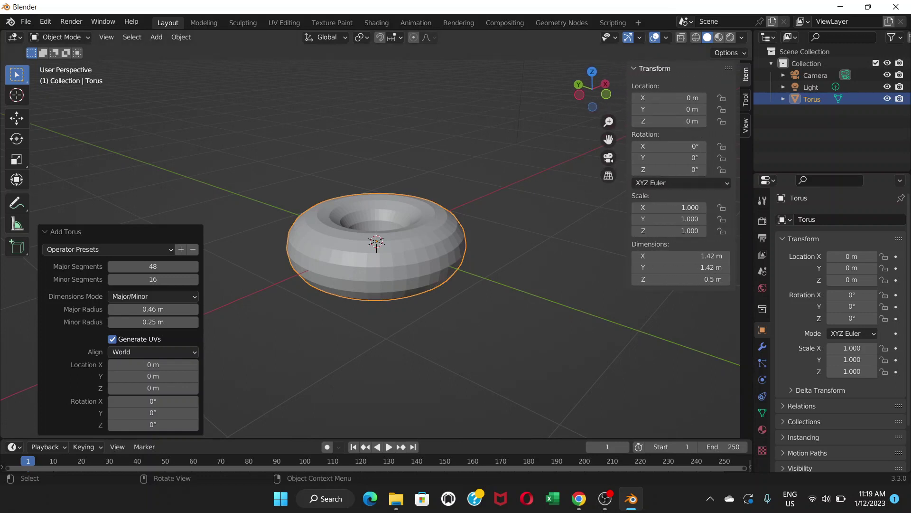
left_click(376, 242)
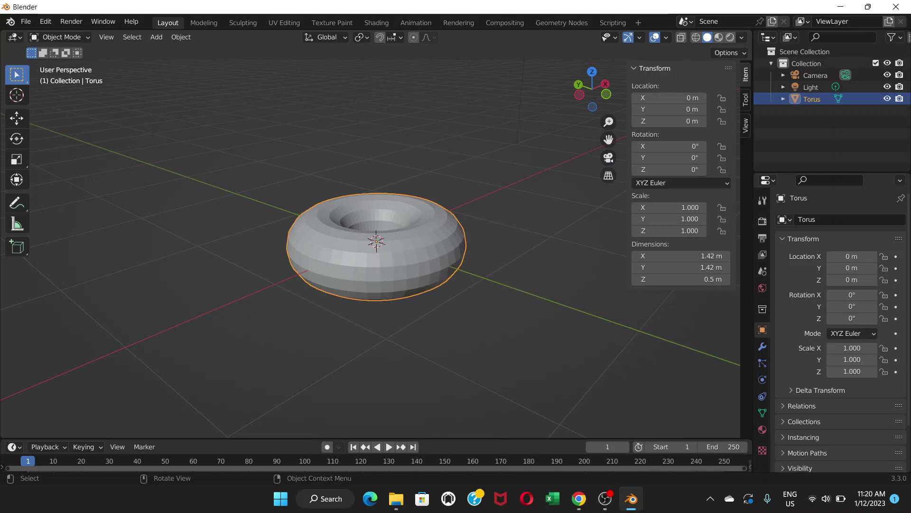
key("s")
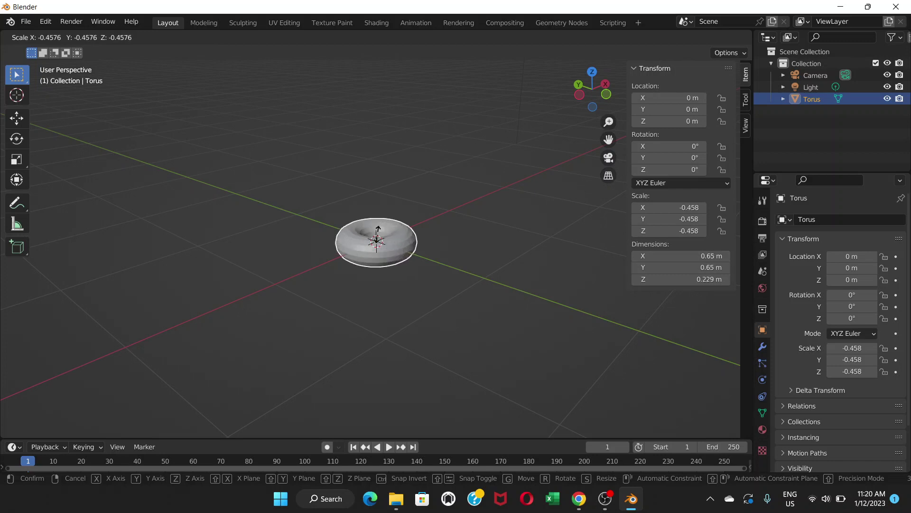
left_click(363, 233)
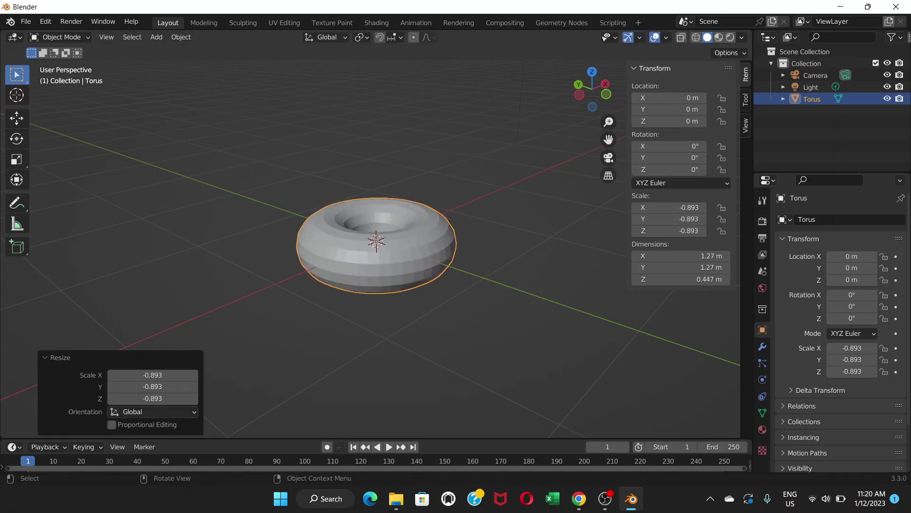
Scale the torus uniformly by about 0.13, down to about 0.164 m wide.
key("s")
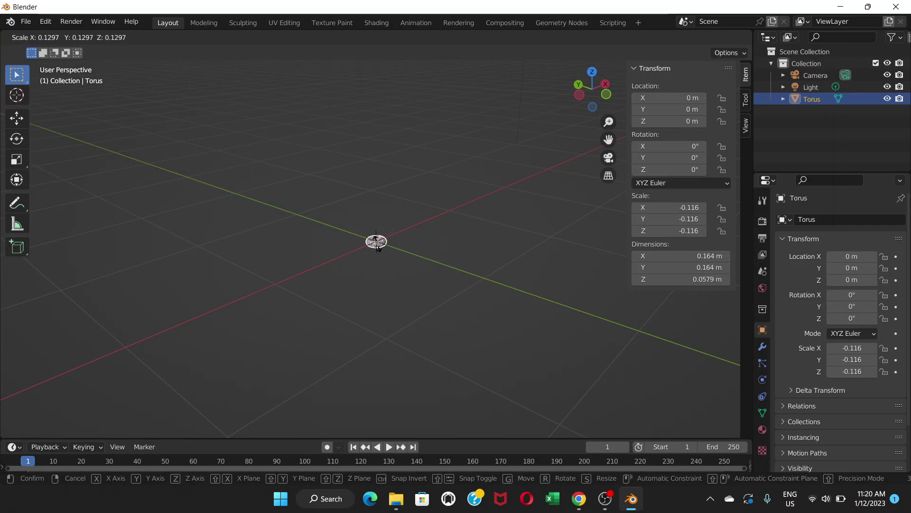
left_click(376, 243)
scroll(377, 241, "up", 7)
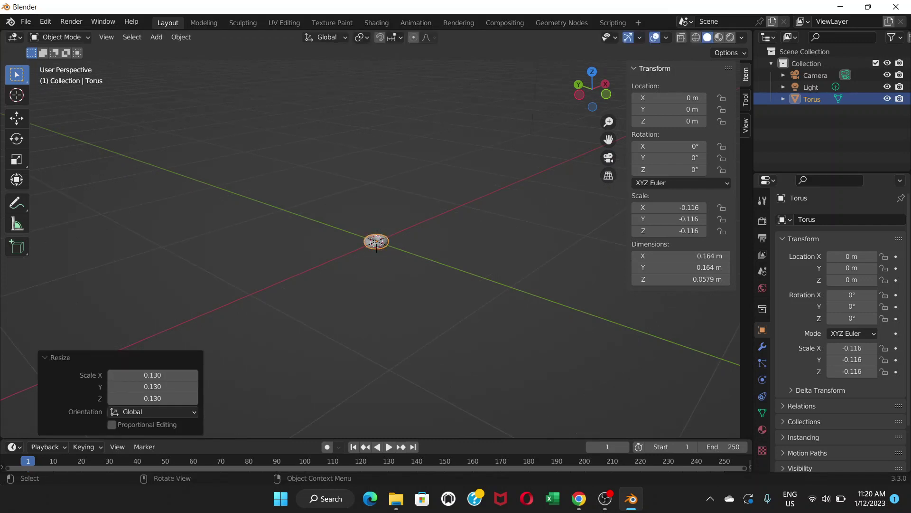
scroll(377, 241, "up", 4)
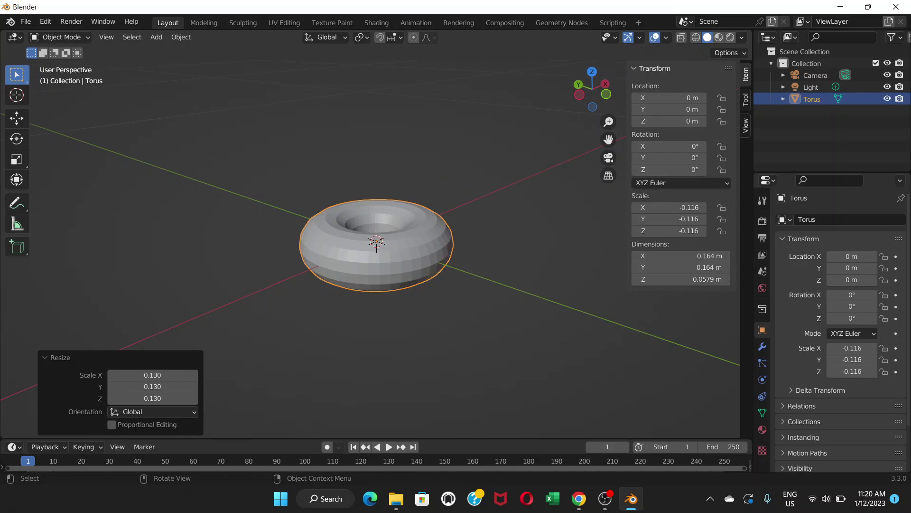
scroll(377, 241, "up", 3)
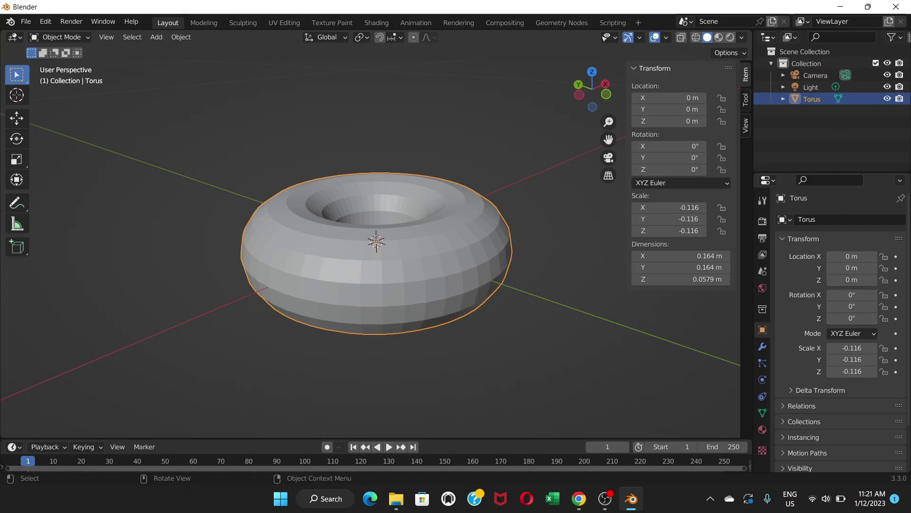
Apply the torus's scale so its scale values reset to 1.000.
key("ctrl+a")
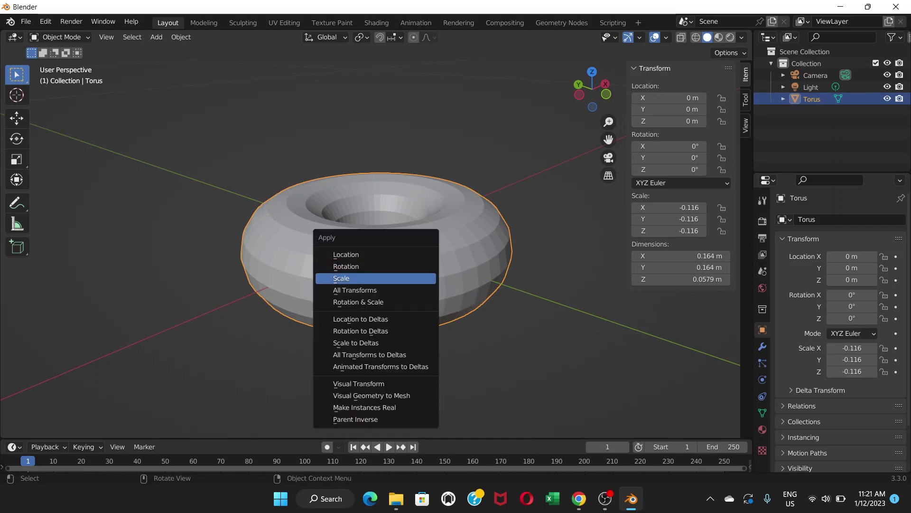
left_click(375, 278)
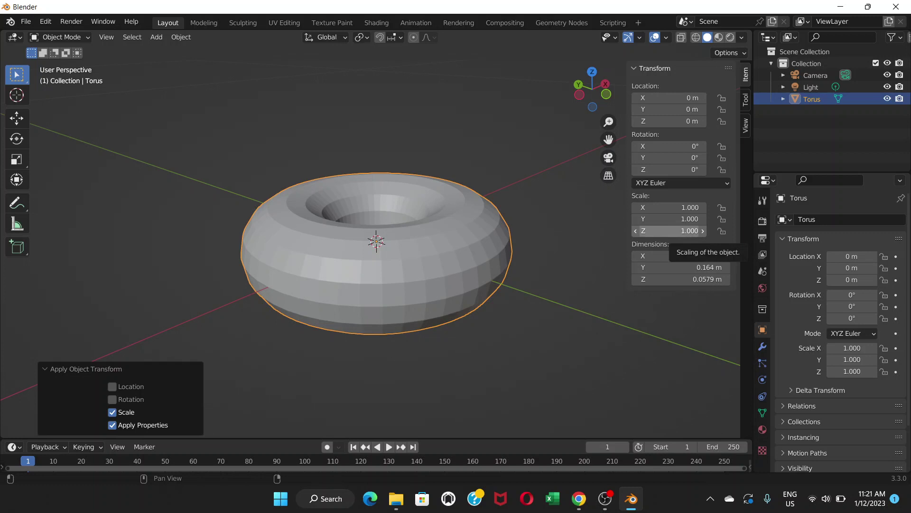
scroll(377, 241, "down", 8)
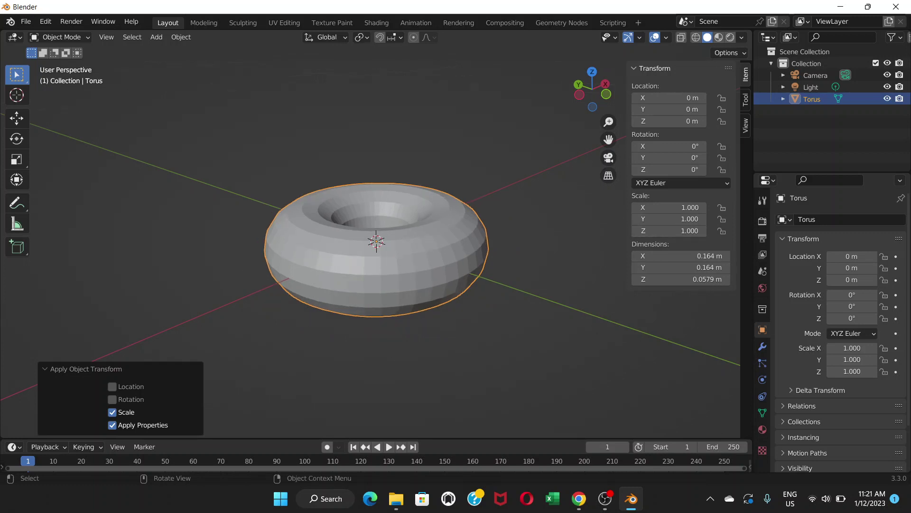
scroll(376, 241, "up", 1)
mouse_move(376, 241)
middle_mouse_down()
mouse_move(341, 295)
mouse_move(394, 239)
mouse_move(376, 241)
middle_mouse_up()
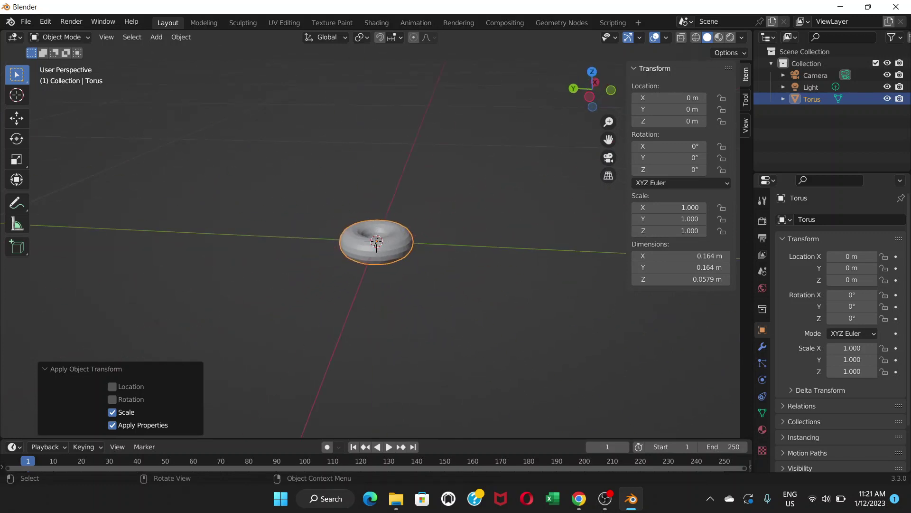
Apply smooth shading to the torus and hide the viewport's transform values.
scroll(377, 241, "up", 9)
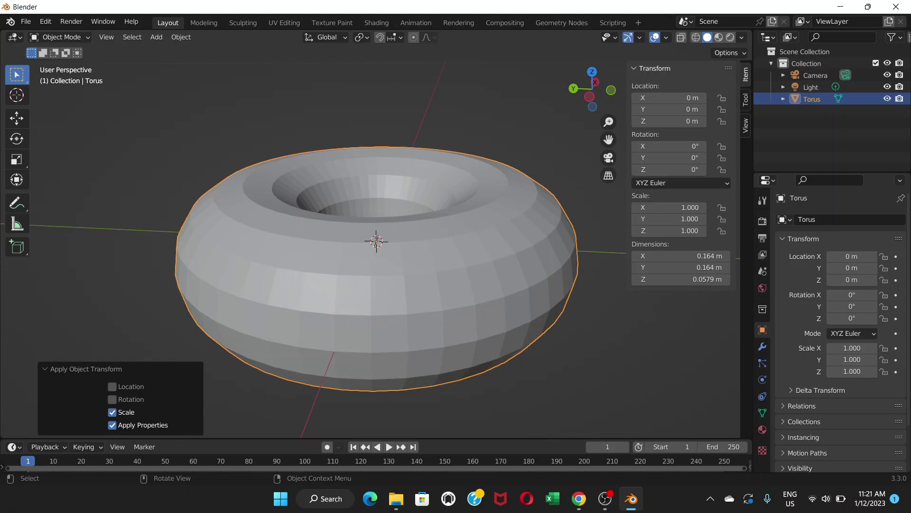
right_click(396, 246)
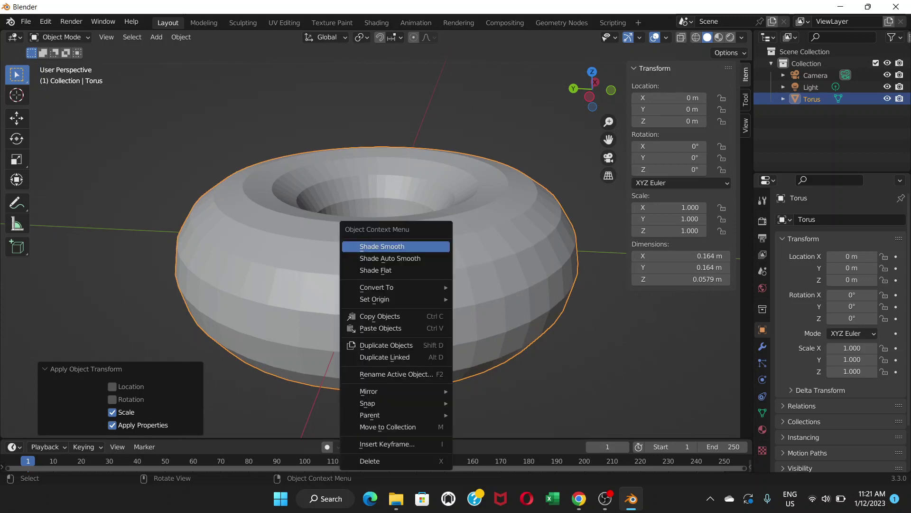
left_click(397, 246)
middle_click_drag(396, 246, 396, 214)
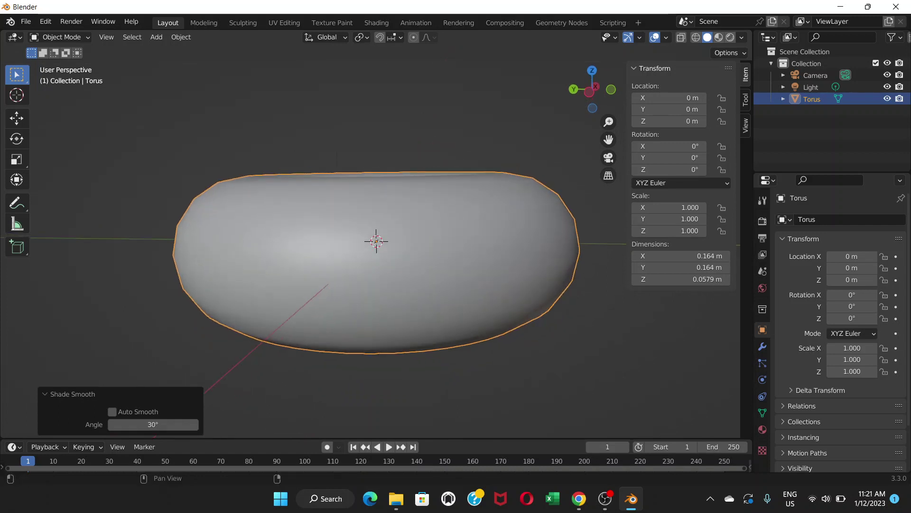
key("n")
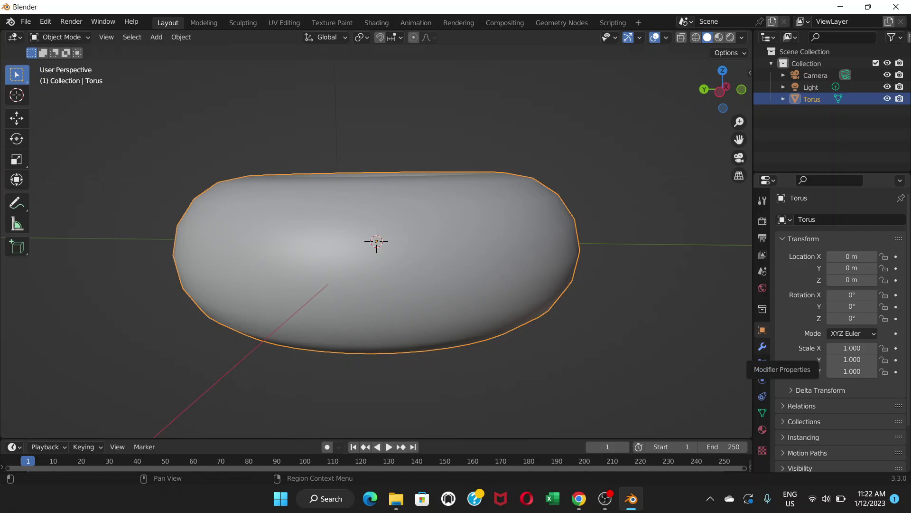
Add a Subdivision Surface modifier to the torus and set its viewport levels to 2.
left_click(763, 347)
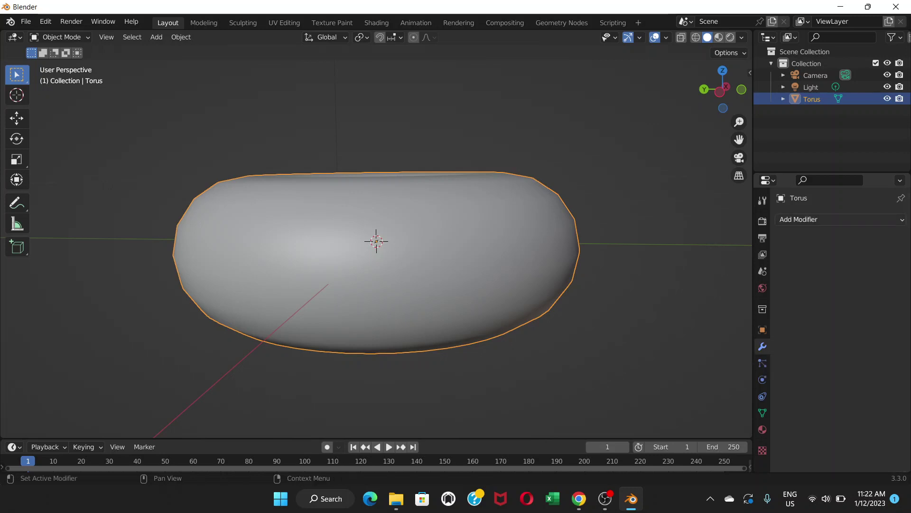
left_click(799, 219)
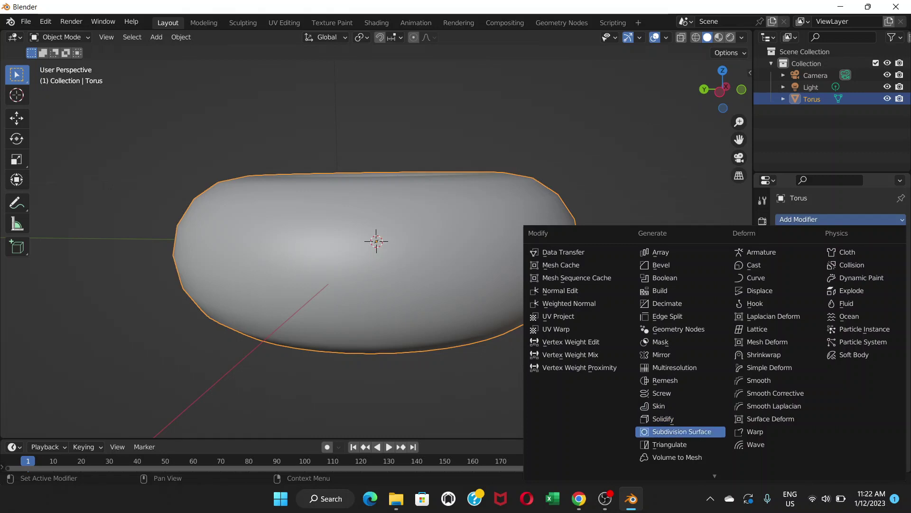
left_click(683, 431)
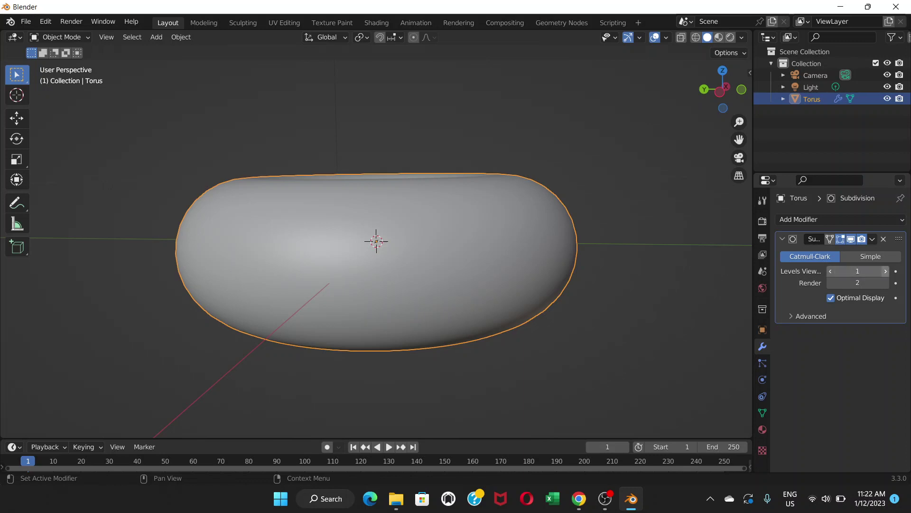
left_click(886, 271)
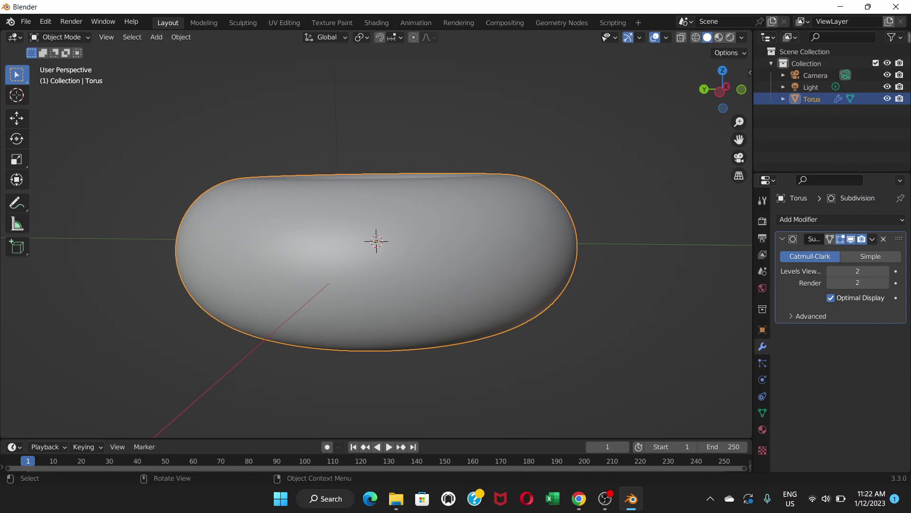
Examine the subdivided torus's smoothness from another side, both close up and from farther away.
middle_click_drag(377, 241, 509, 251)
scroll(377, 241, "up", 2)
scroll(376, 241, "down", 6)
scroll(377, 241, "up", 2)
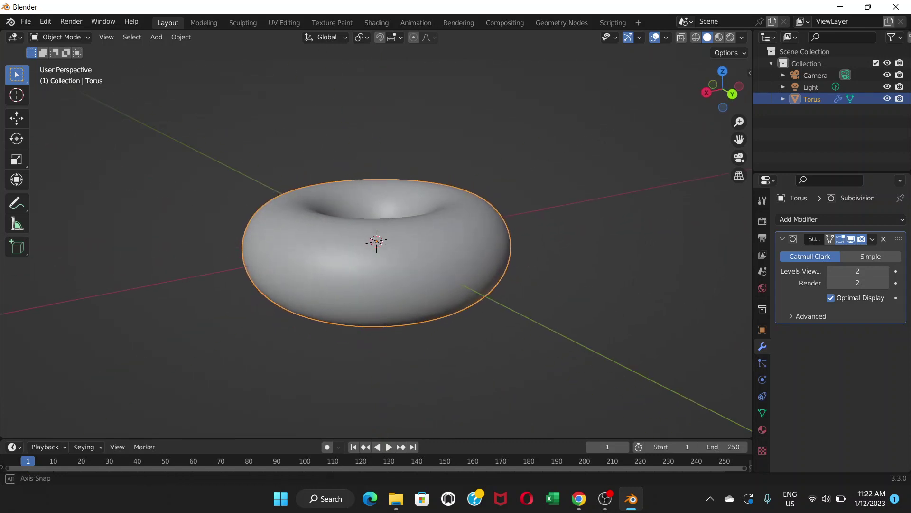
scroll(377, 283, "up", 5)
scroll(377, 283, "down", 3)
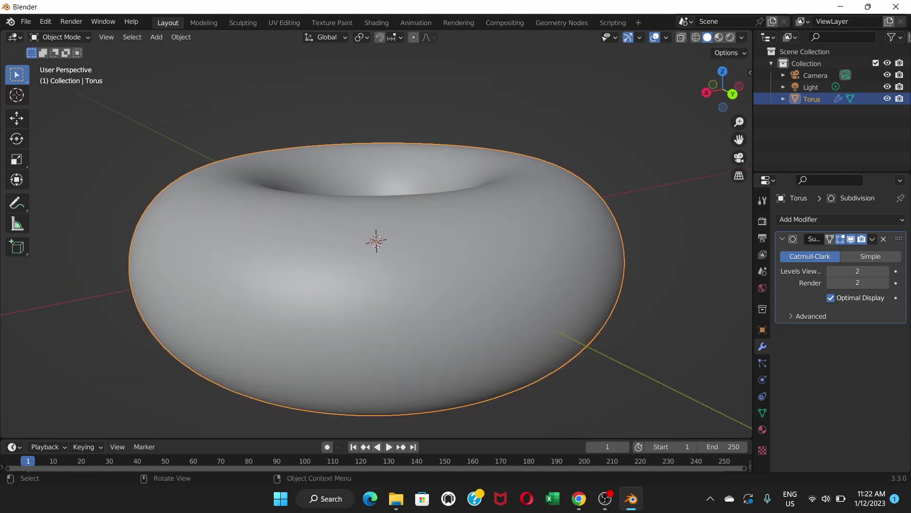
scroll(378, 282, "down", 1)
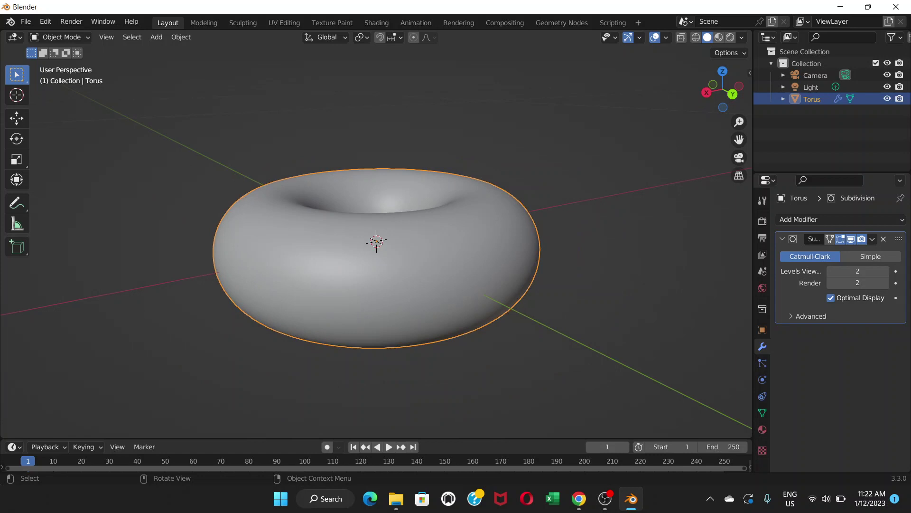
scroll(377, 283, "down", 1)
middle_click_drag(378, 283, 378, 288)
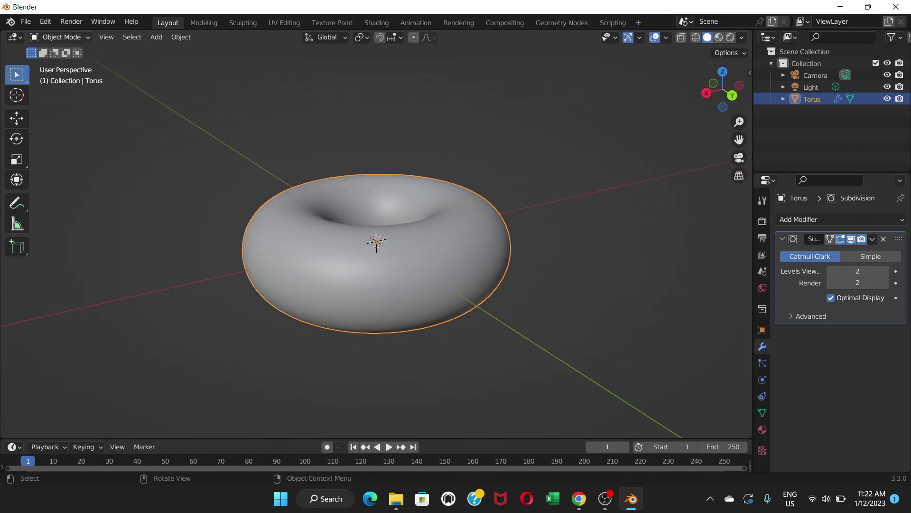
Switch the torus to Edit Mode and deselect all its vertices.
left_click(59, 37)
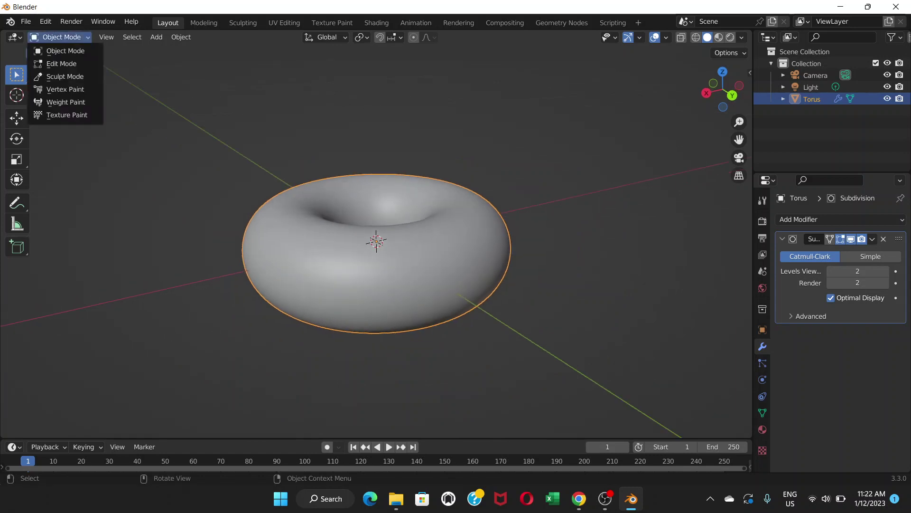
left_click(61, 63)
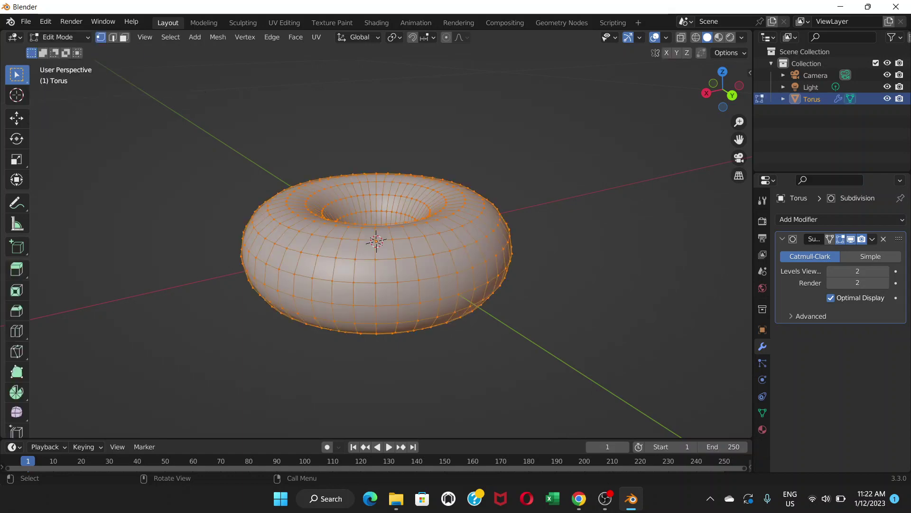
mouse_move(377, 282)
middle_mouse_down()
mouse_move(383, 332)
mouse_move(384, 275)
middle_mouse_up()
key("alt+a")
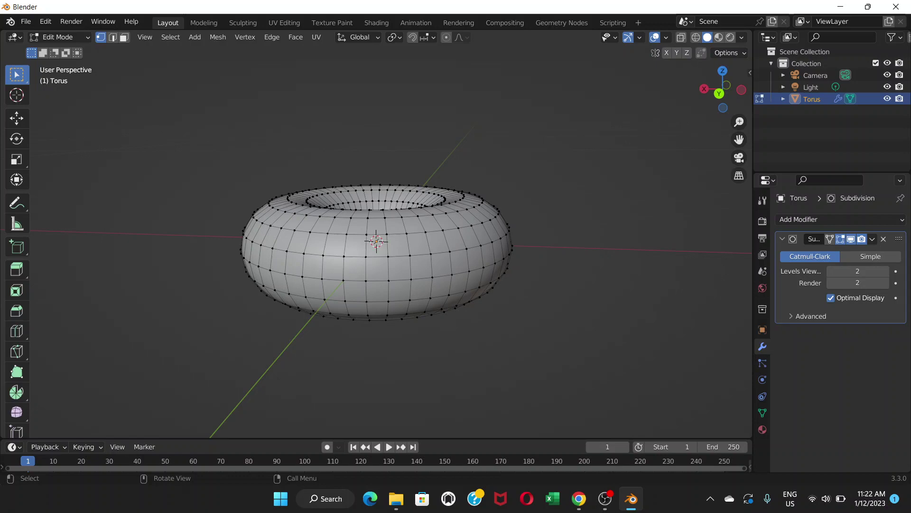
mouse_move(380, 266)
middle_mouse_down()
mouse_move(332, 301)
mouse_move(252, 318)
mouse_move(372, 264)
middle_mouse_up()
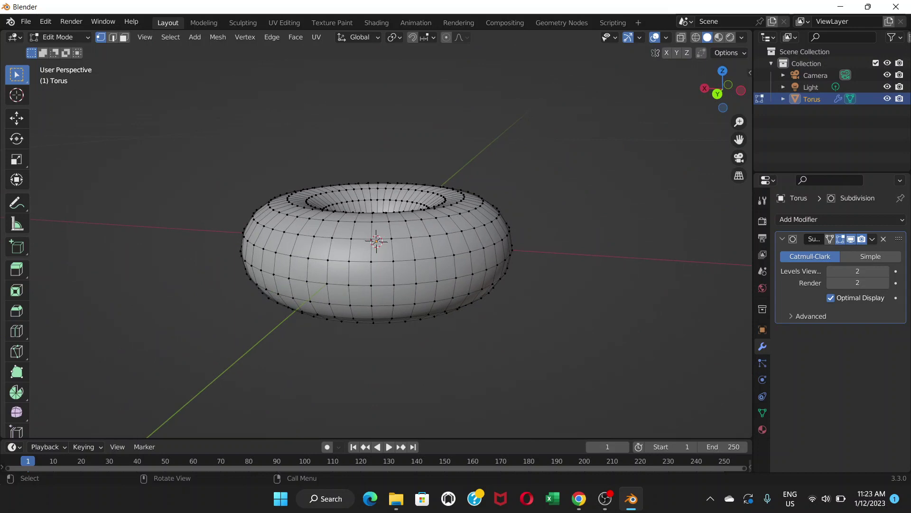
left_click(447, 234)
key("g")
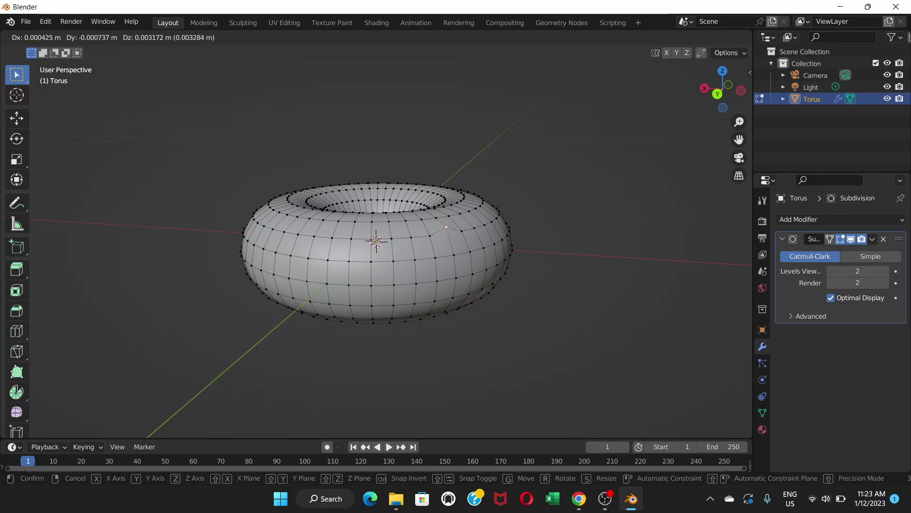
key("Escape")
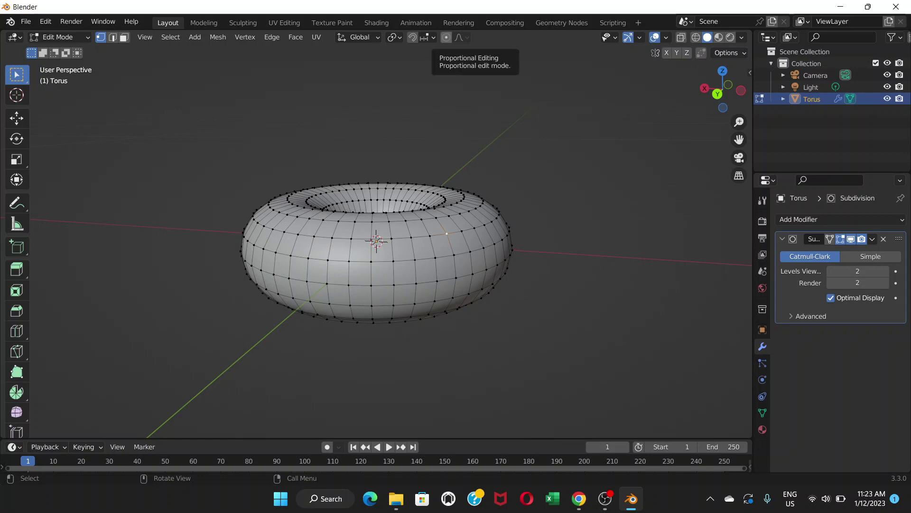
Turn on proportional editing, try moving one vertex on the torus's upper outer side with a proportional size of about 0.022 m, and undo the move.
left_click(446, 37)
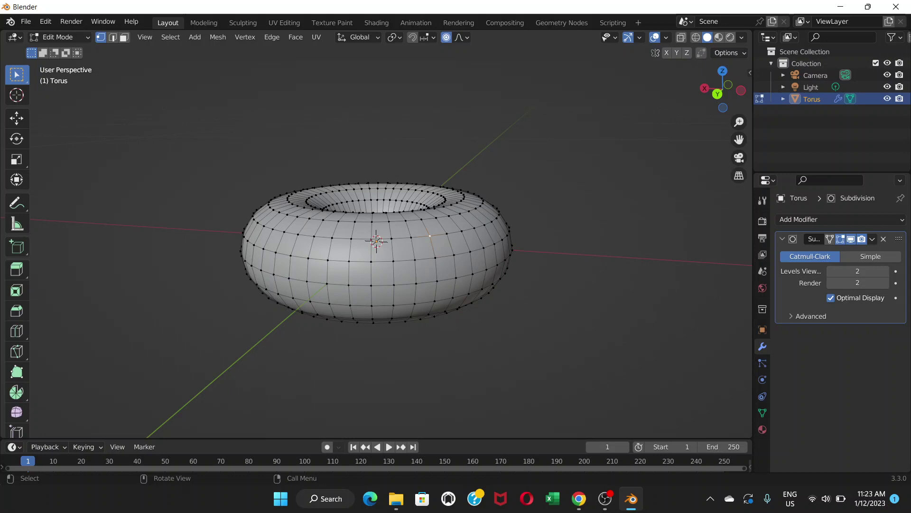
key("g")
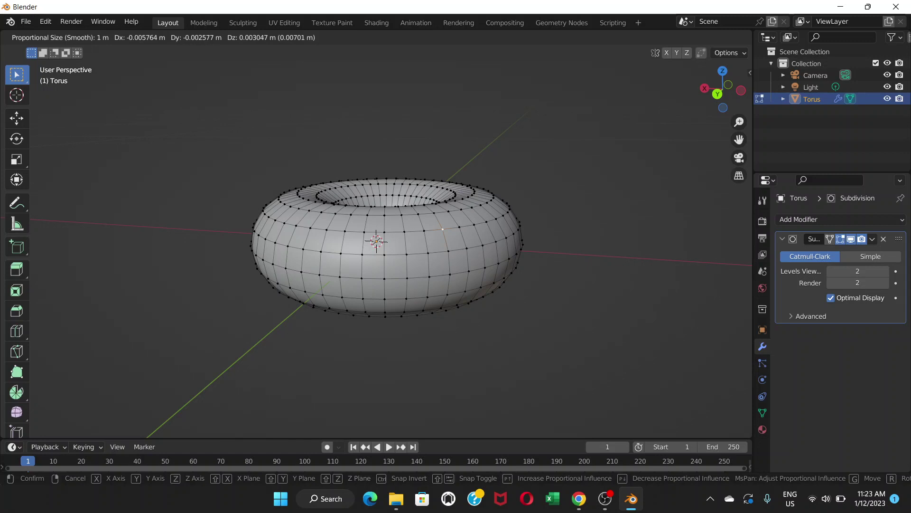
scroll(442, 229, "up", 1)
scroll(443, 229, "up", 8)
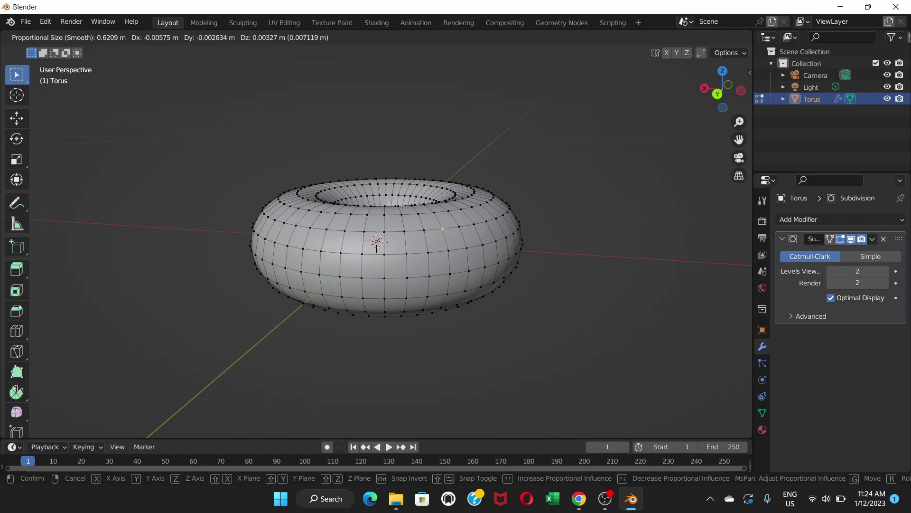
scroll(443, 229, "up", 10)
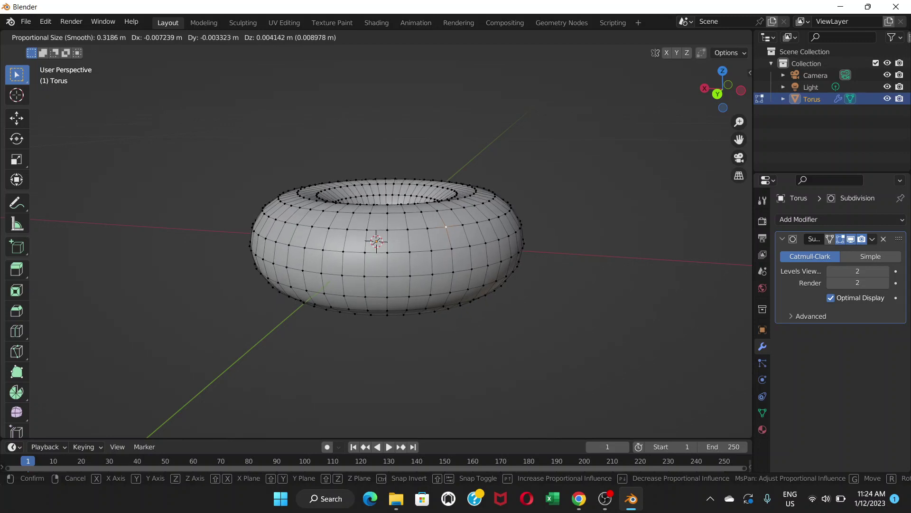
scroll(442, 229, "up", 3)
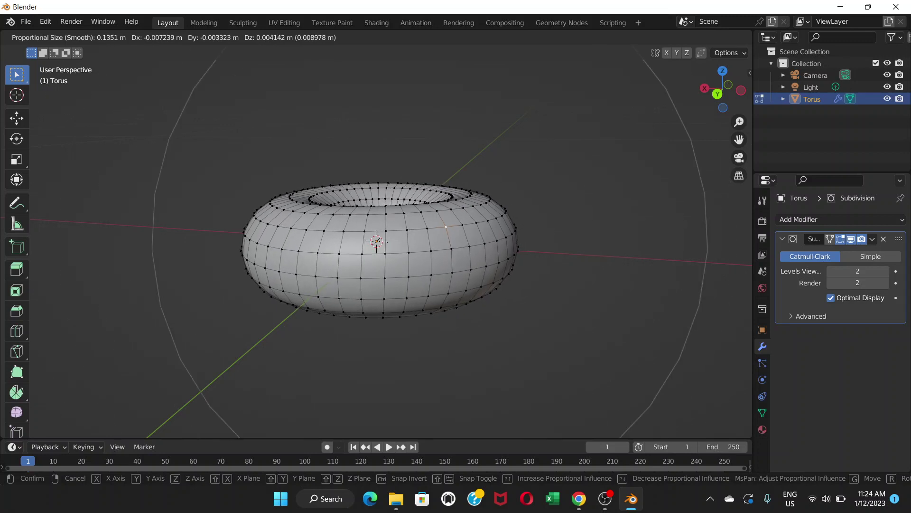
scroll(446, 227, "up", 3)
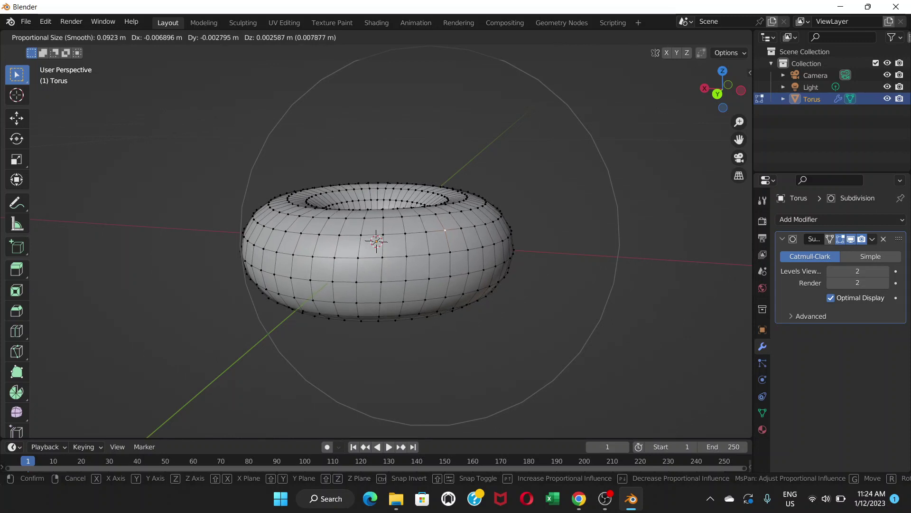
scroll(445, 230, "up", 2)
scroll(445, 230, "up", 1)
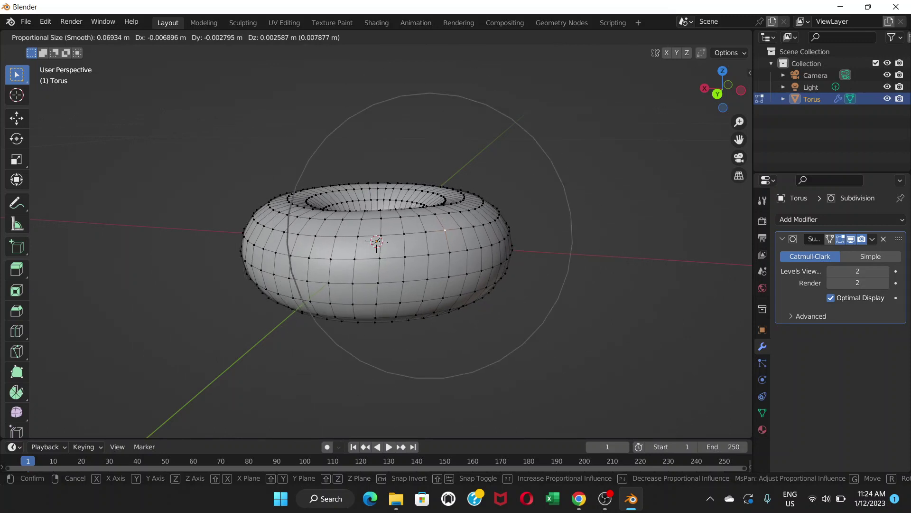
scroll(445, 230, "up", 6)
scroll(445, 230, "up", 2)
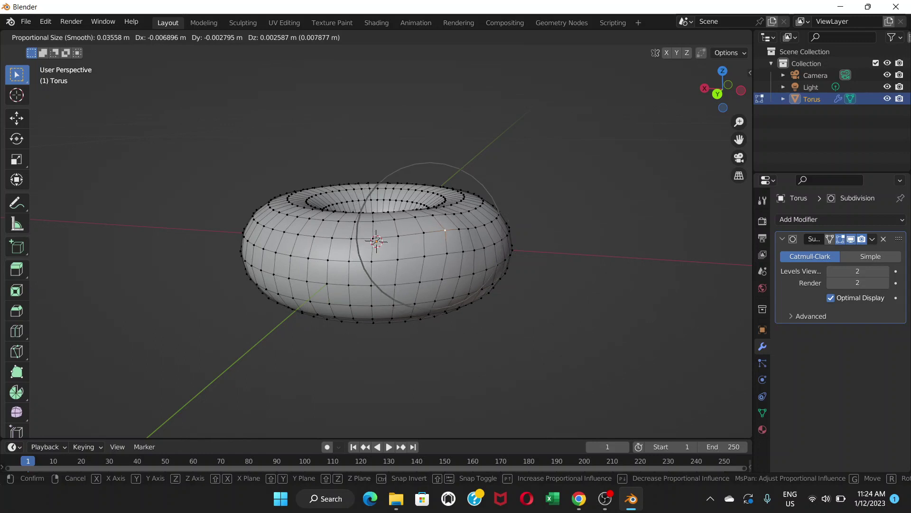
scroll(444, 230, "up", 3)
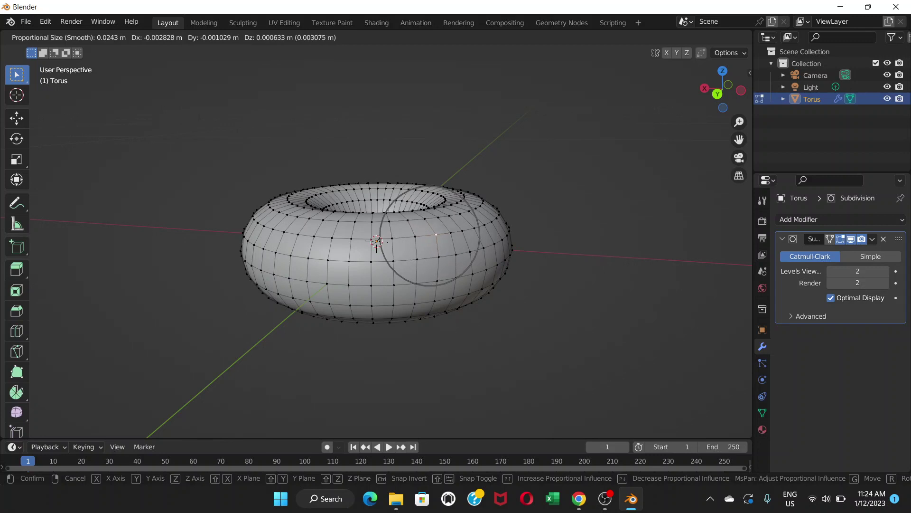
scroll(437, 233, "up", 1)
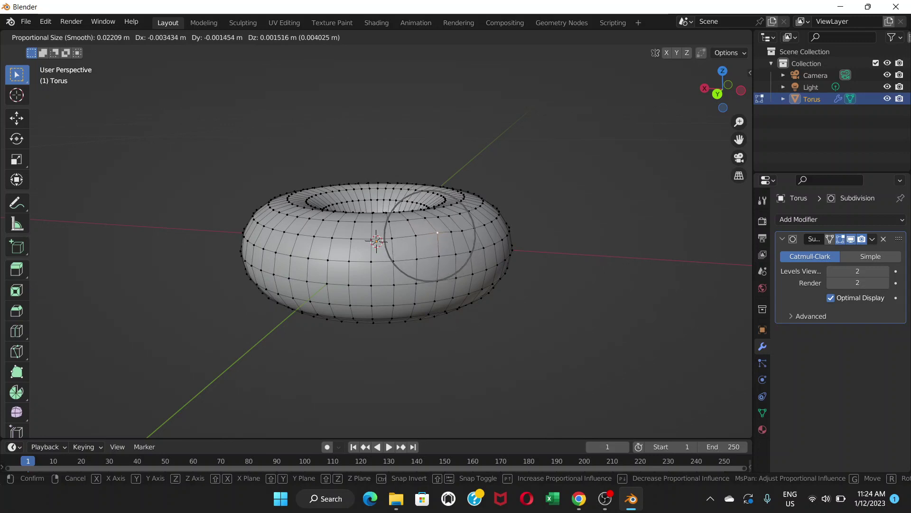
left_click(437, 233)
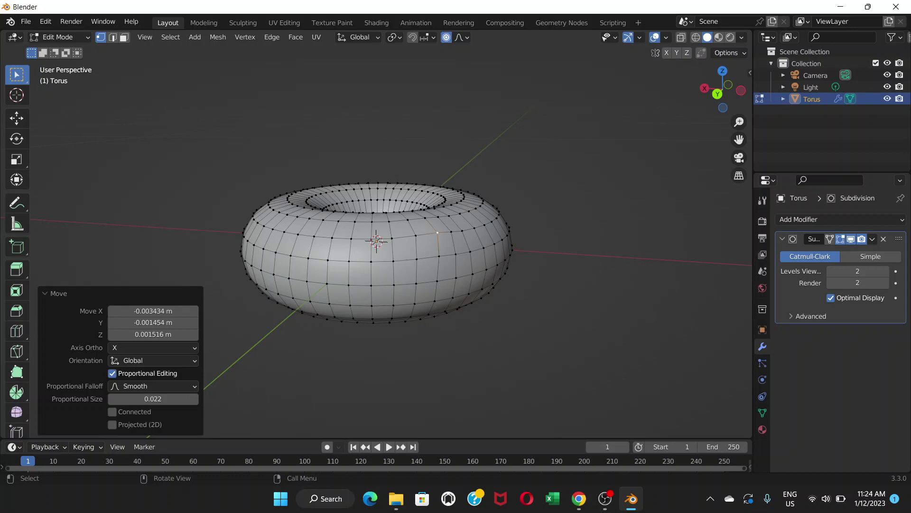
key("ctrl+z")
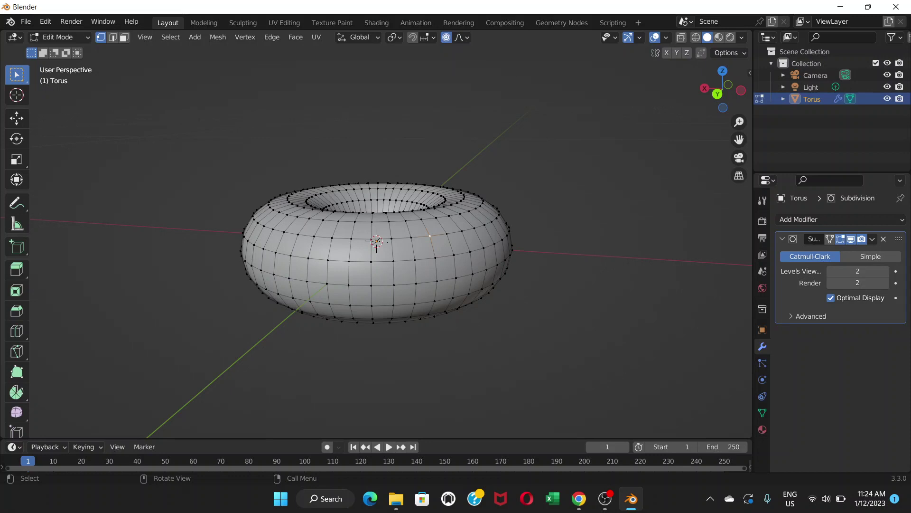
Shrink/Fatten a vertex on the torus's upper outer side by about -0.00585 m with smooth proportional falloff.
left_click(474, 228)
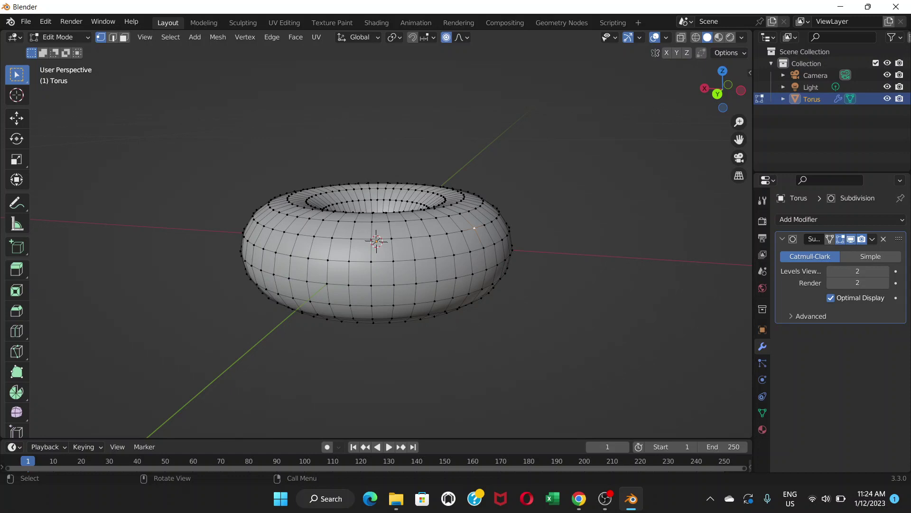
key("alt+s")
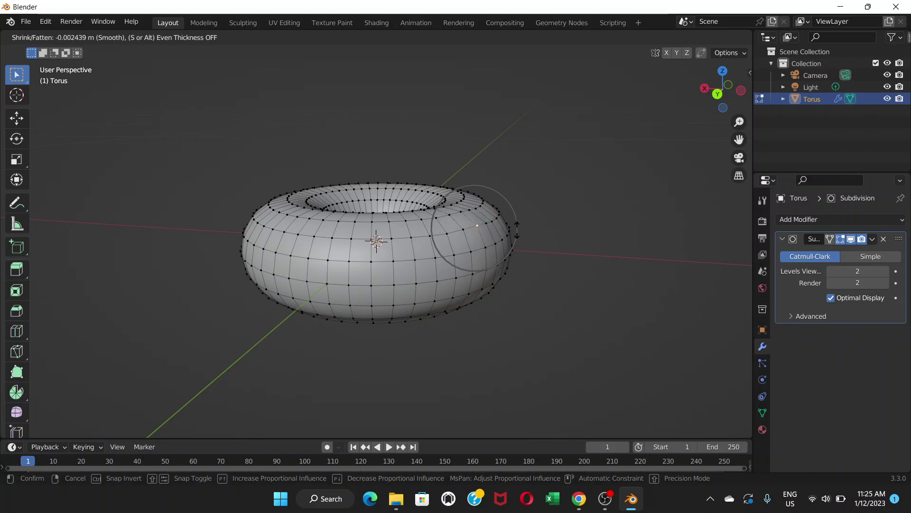
left_click(516, 219)
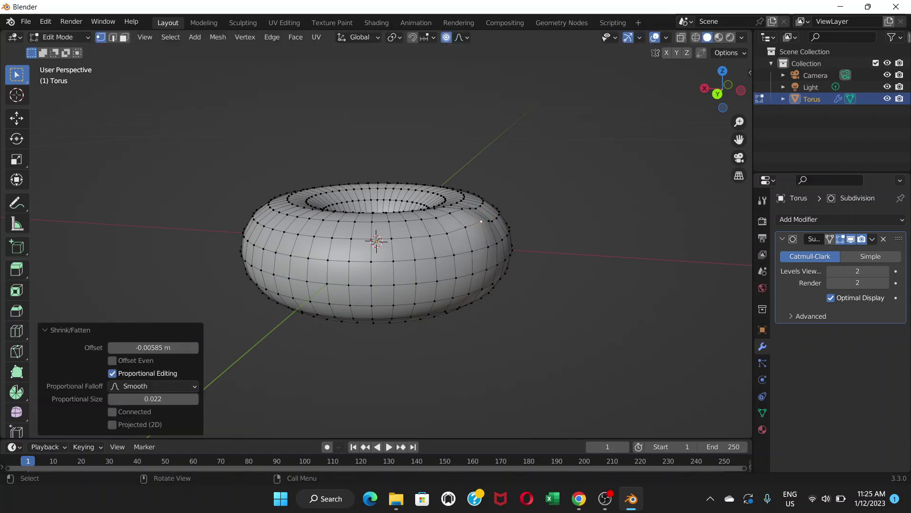
Shrink/Fatten a vertex on the torus's upper surface, between the hole and outer side, by about -0.0065 m with smooth proportional falloff.
scroll(375, 266, "up", 2)
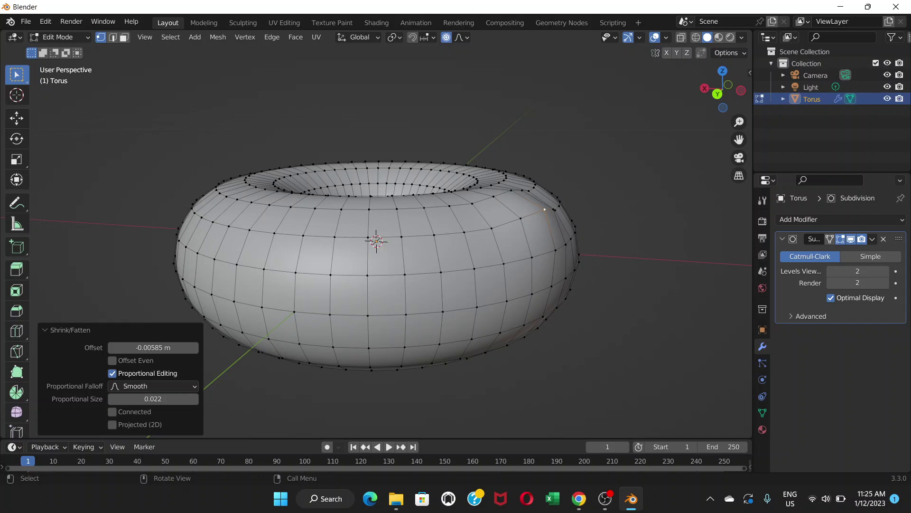
left_click(505, 180)
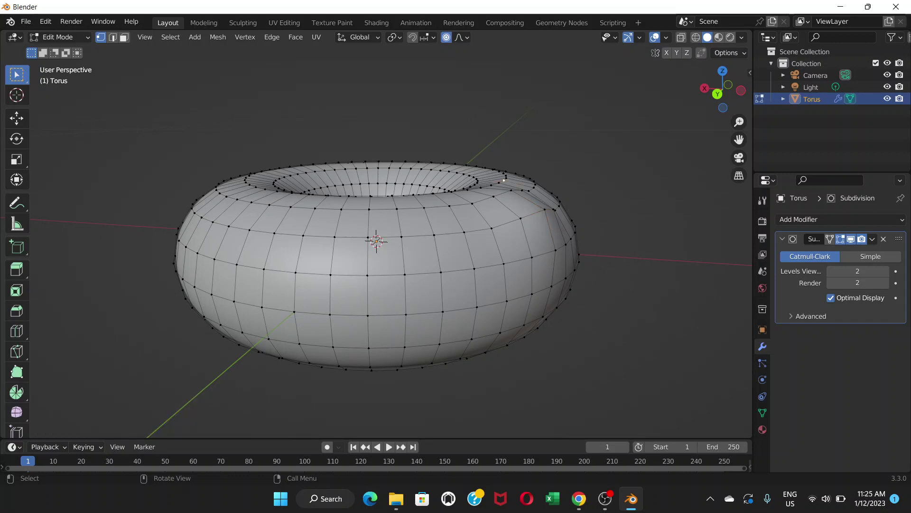
key("alt+s")
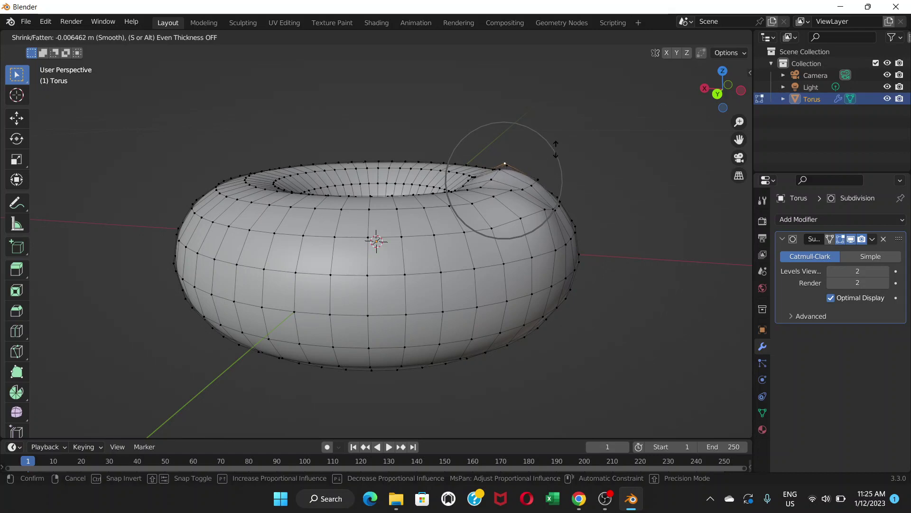
left_click(556, 150)
Shrink/Fatten two separate vertices on the torus's outer side, one by about -0.00425 m and one farther around by about -0.00608 m.
middle_click_drag(556, 149, 673, 141)
left_click(510, 230)
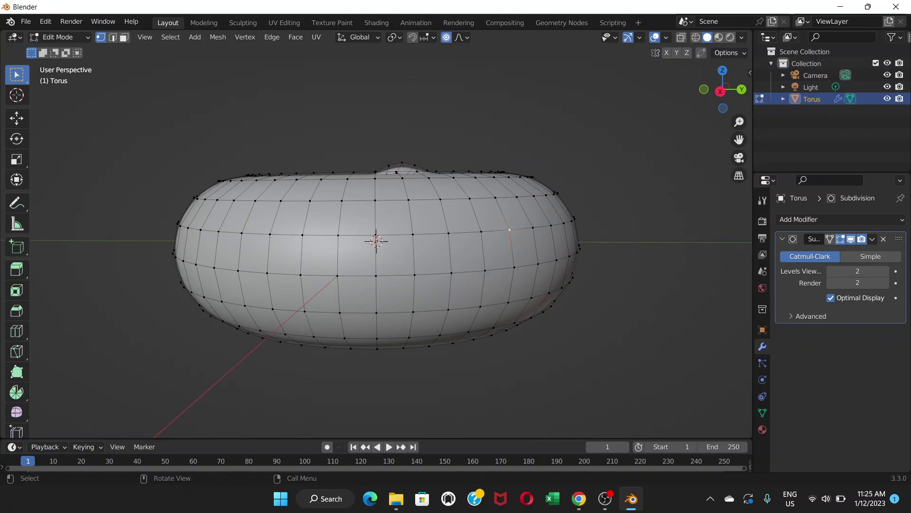
key("alt+s")
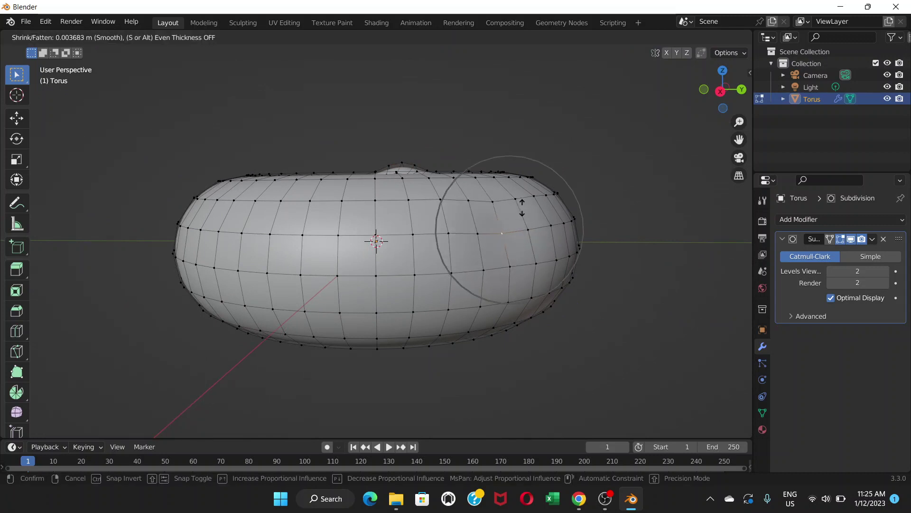
left_click(515, 220)
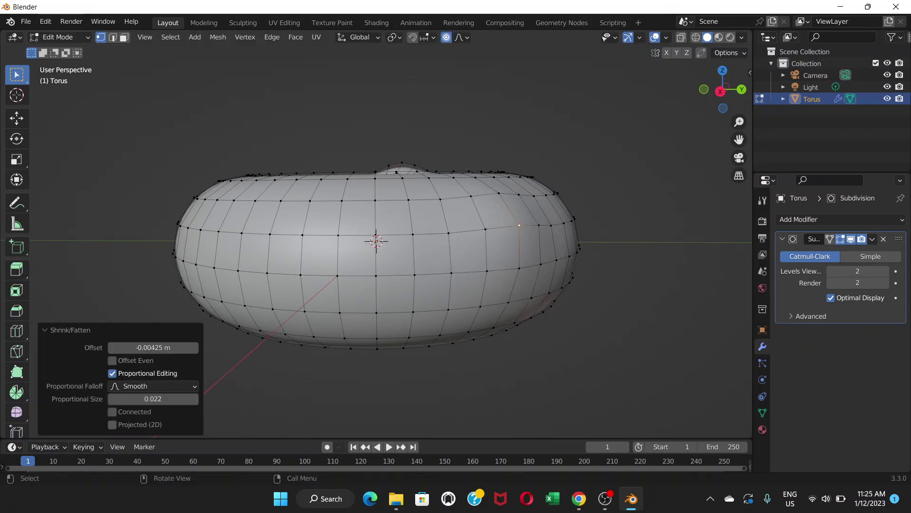
middle_click_drag(515, 220, 588, 220)
middle_click_drag(665, 224, 657, 223)
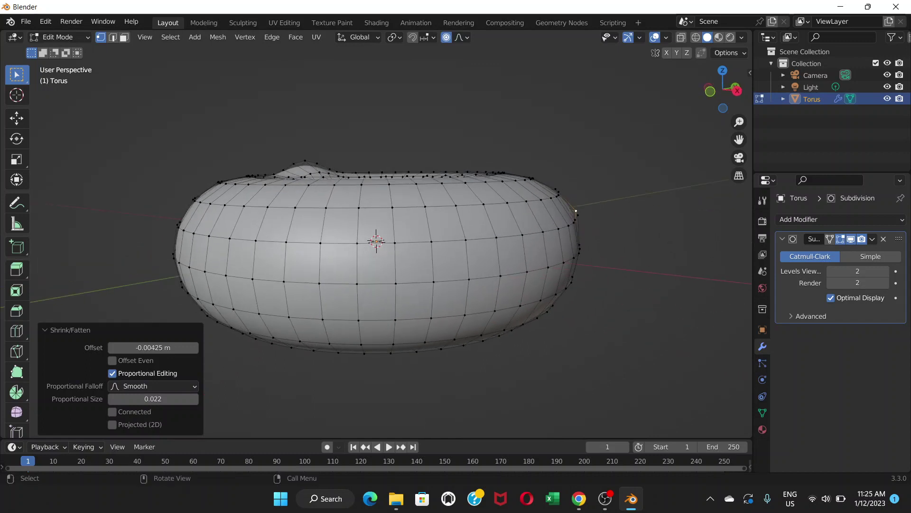
left_click(394, 244)
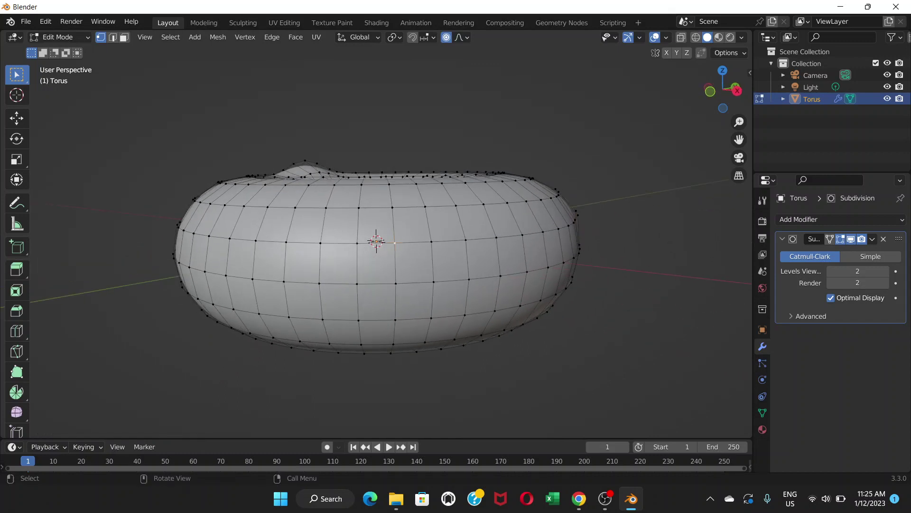
key("alt+s")
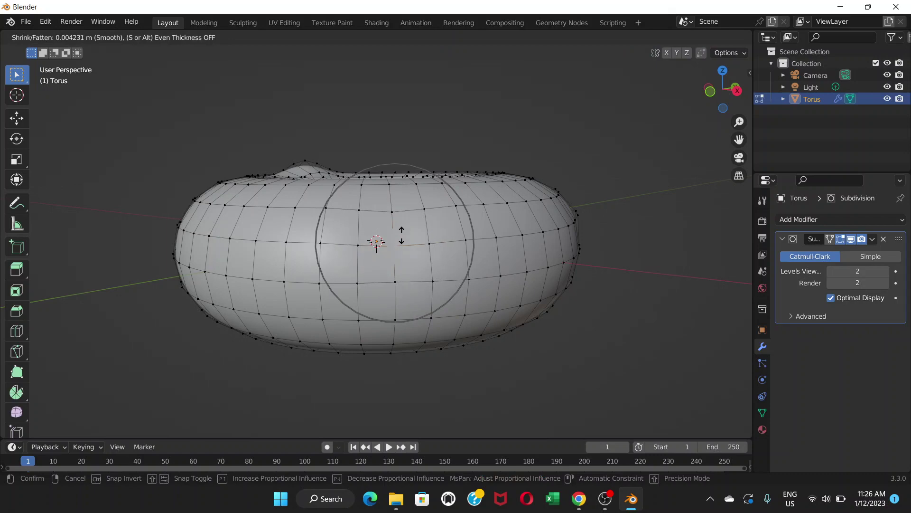
left_click(401, 252)
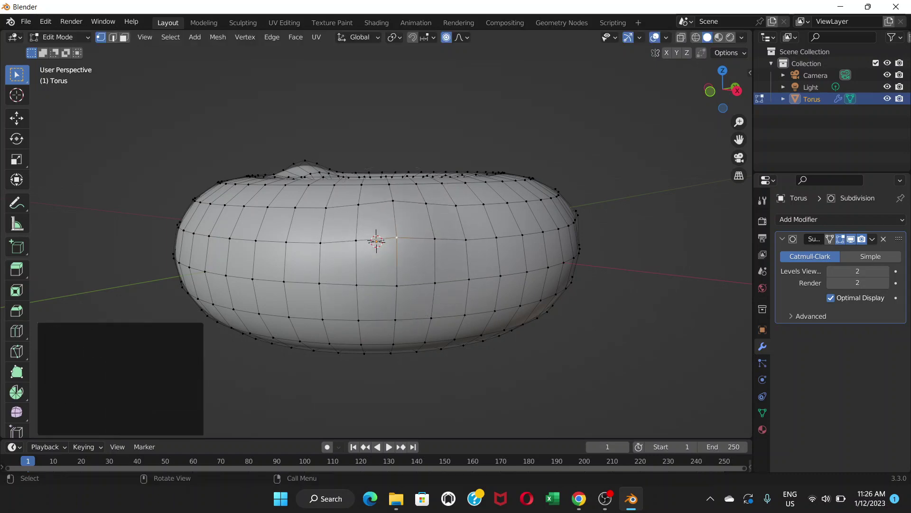
Bulge two separate vertices on the torus's top surface using Shrink/Fatten, by about -0.0051 m and -0.006 m.
middle_click_drag(400, 252, 486, 252)
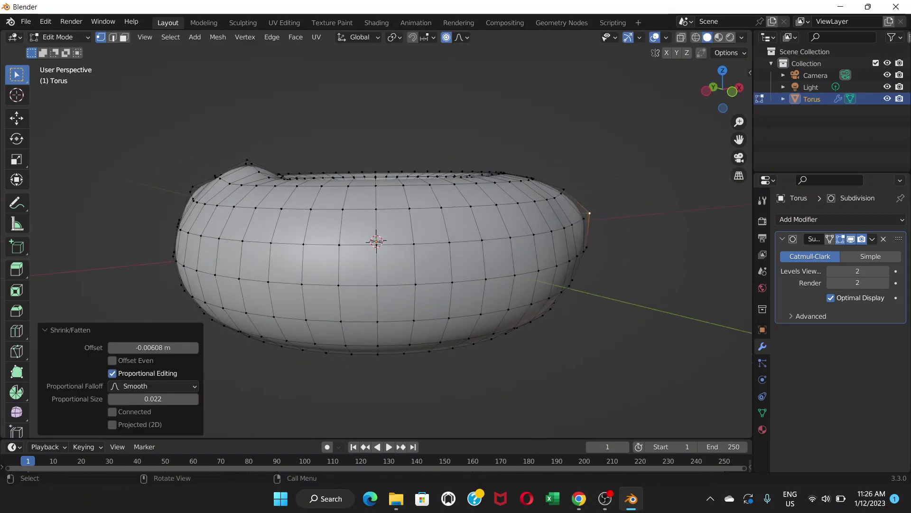
left_click(426, 171)
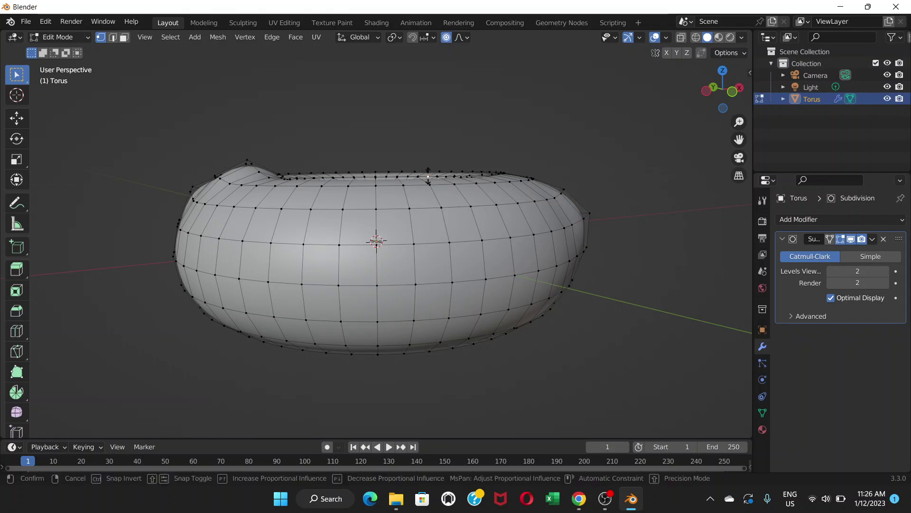
key("alt+s")
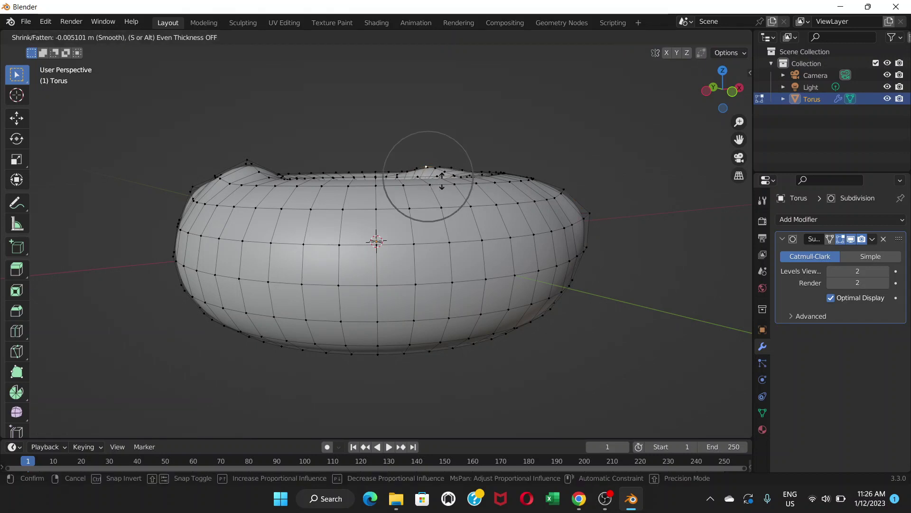
left_click(442, 183)
middle_click_drag(442, 183, 442, 225)
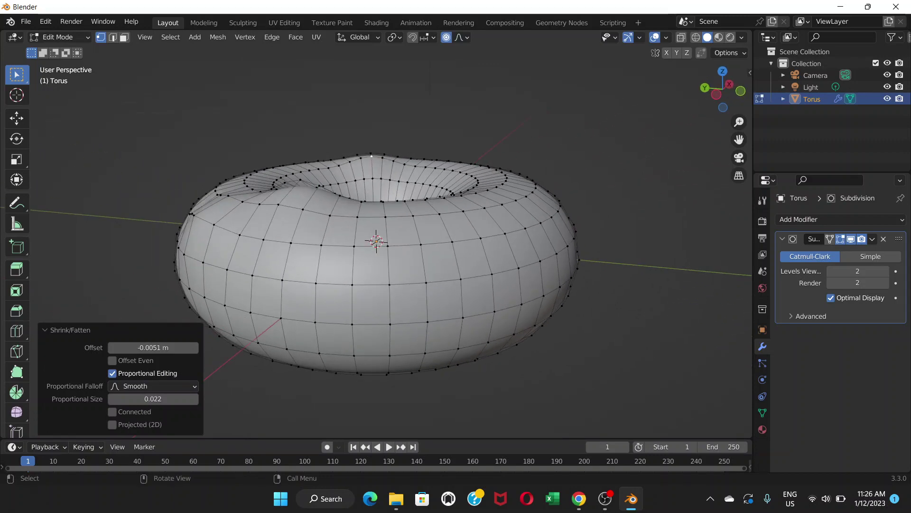
left_click(488, 180)
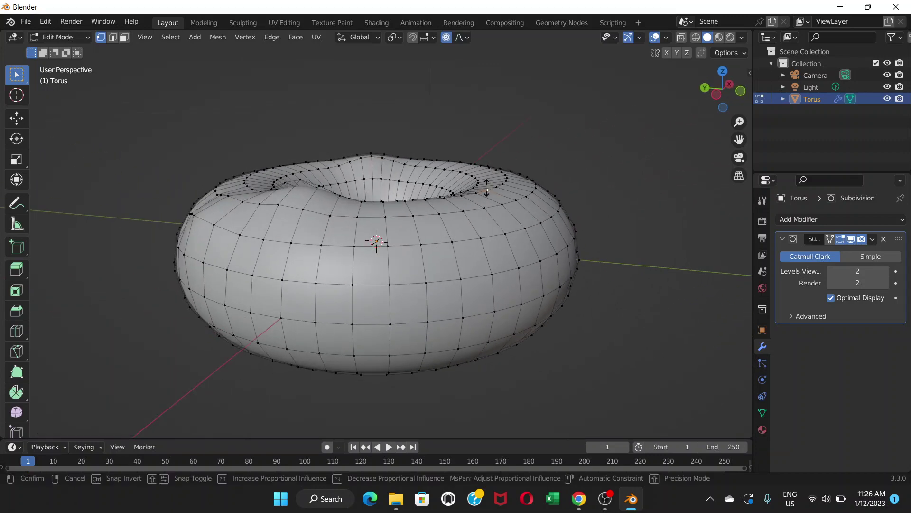
key("alt+s")
left_click(488, 196)
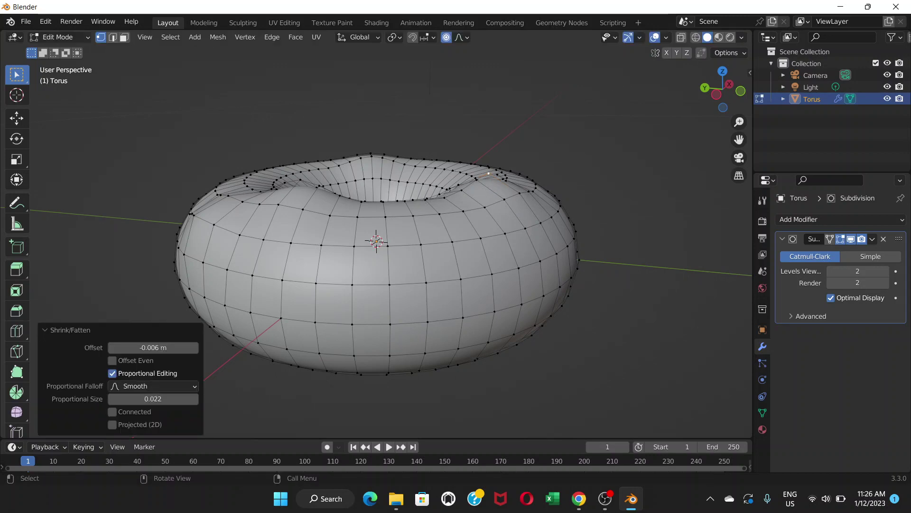
Shrink/Fatten a vertex near the upper edge of the torus's hole by about -0.00475 m with smooth proportional falloff.
middle_click_drag(488, 196, 488, 228)
left_click(450, 221)
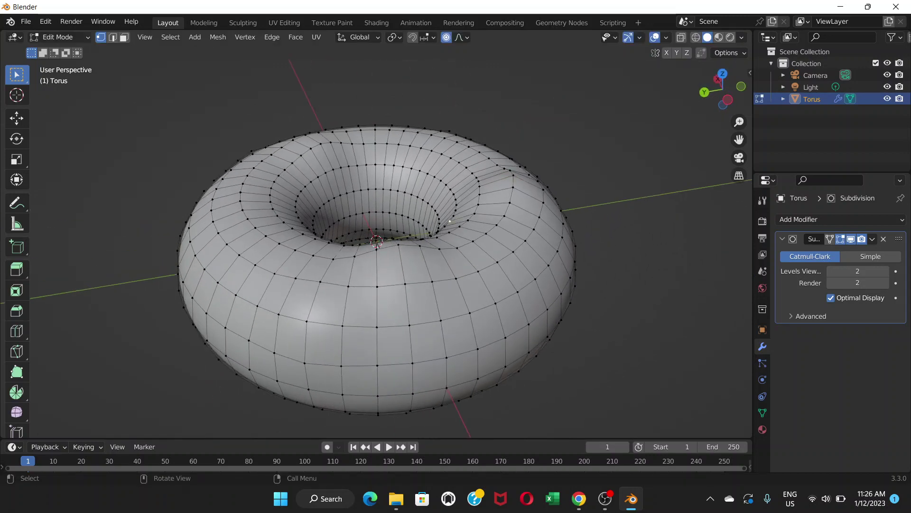
key("alt+s")
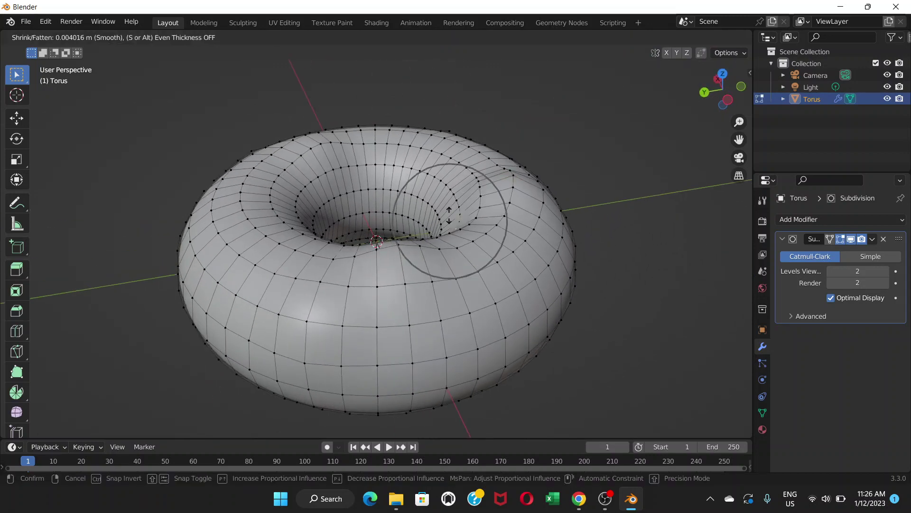
left_click(448, 226)
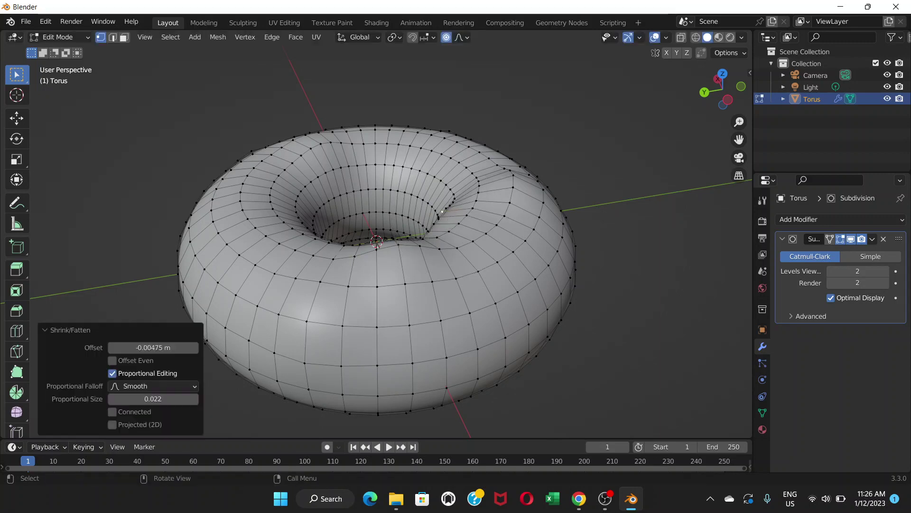
Shrink/Fatten two vertices on opposite sides of the hole's inner wall, by about -0.00629 m and -0.00288 m.
middle_click_drag(449, 225, 448, 252)
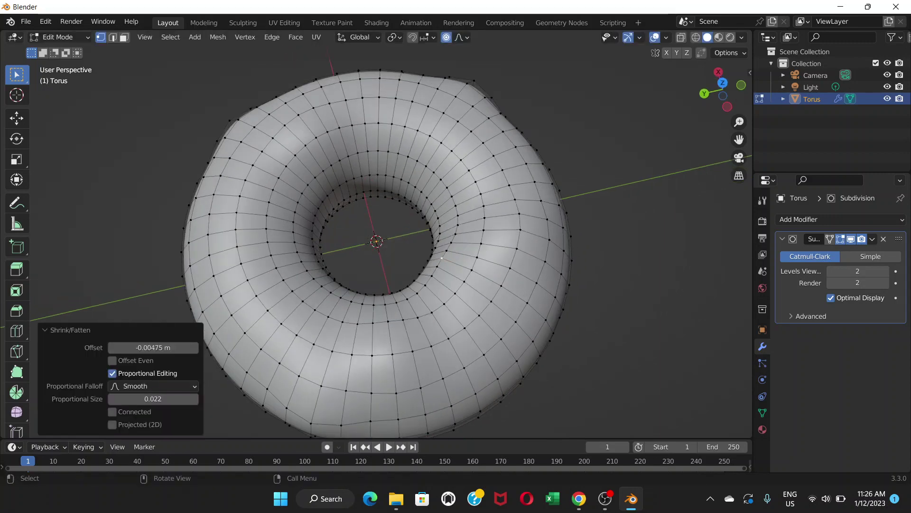
left_click(418, 212)
key("alt+s")
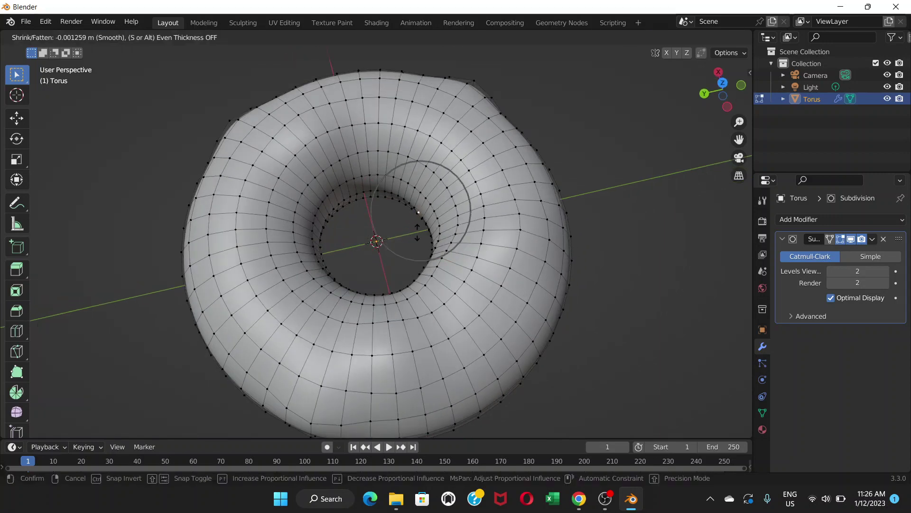
left_click(417, 232)
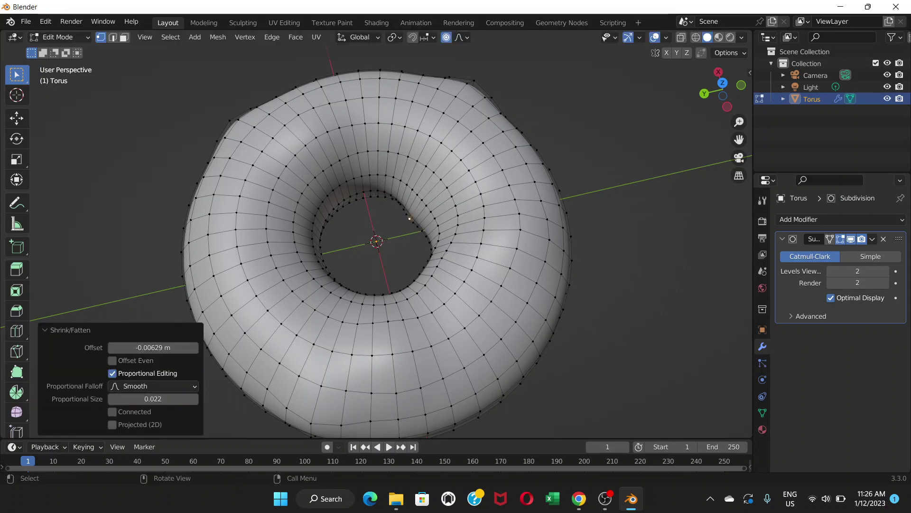
key("alt+s")
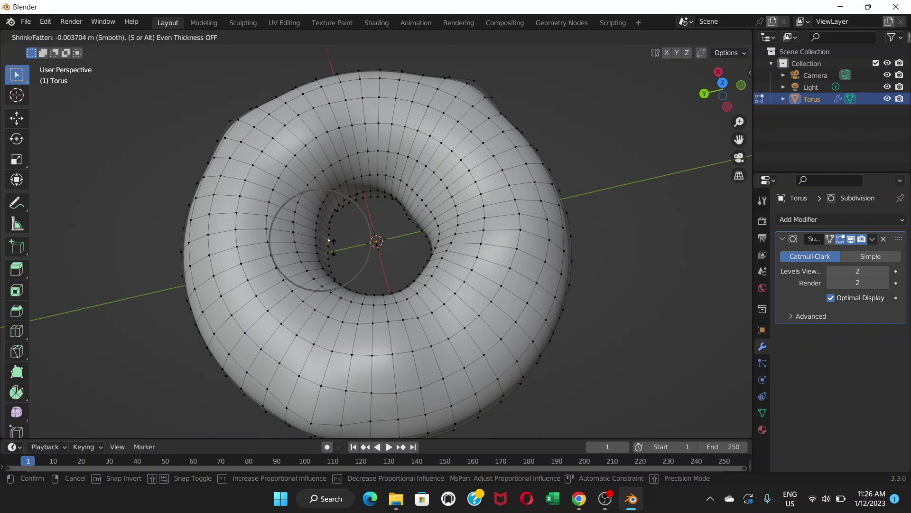
left_click(333, 245)
Shrink/Fatten a vertex on the torus's upper outer side by about -0.00494 m and one near its lower outer edge by about -0.00173 m.
middle_click_drag(333, 245, 383, 156)
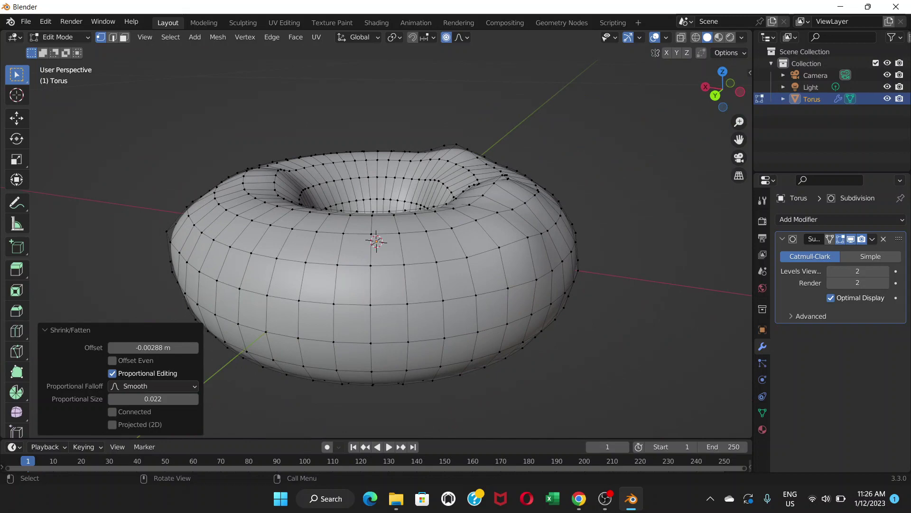
left_click(242, 247)
key("alt+s")
left_click(253, 261)
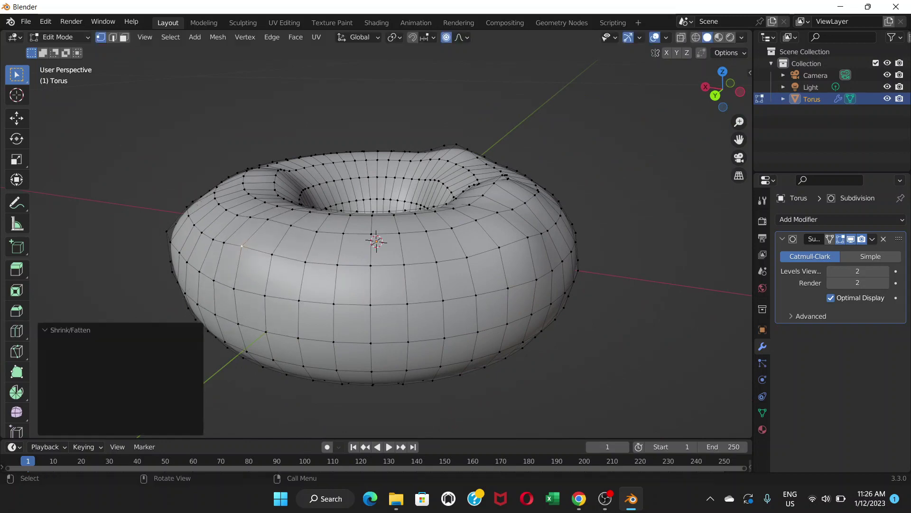
middle_click_drag(253, 261, 266, 238)
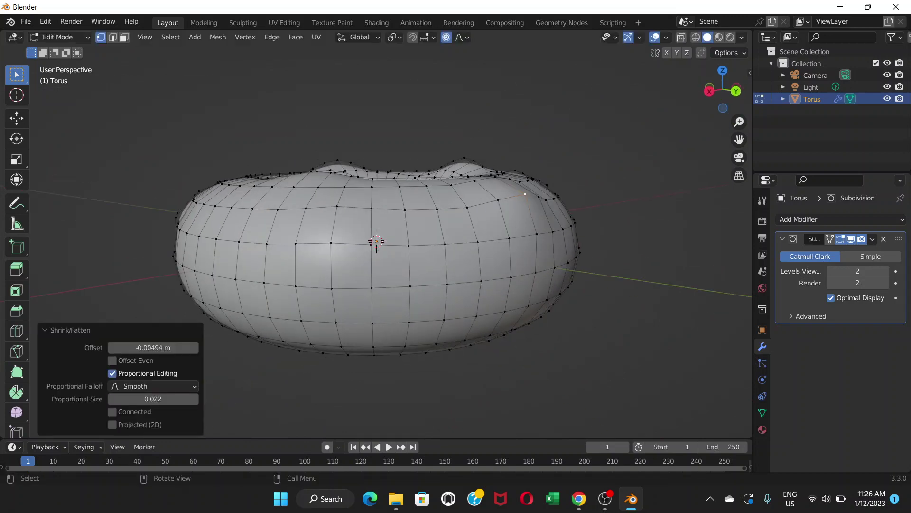
left_click(438, 349)
key("alt+s")
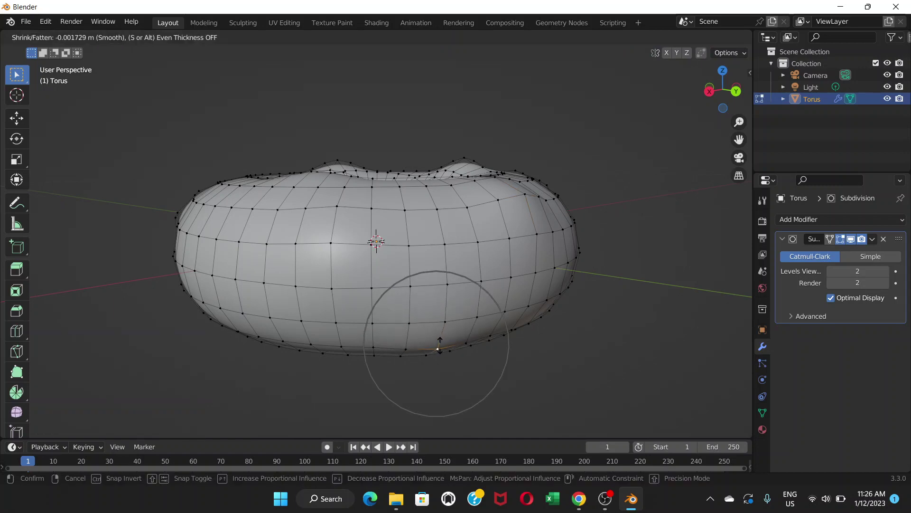
left_click(440, 345)
From below, Shrink/Fatten a vertex on the hole's lower rim by about -0.00257 m and one across the hole by about -0.0132 m.
middle_click_drag(440, 345, 499, 278)
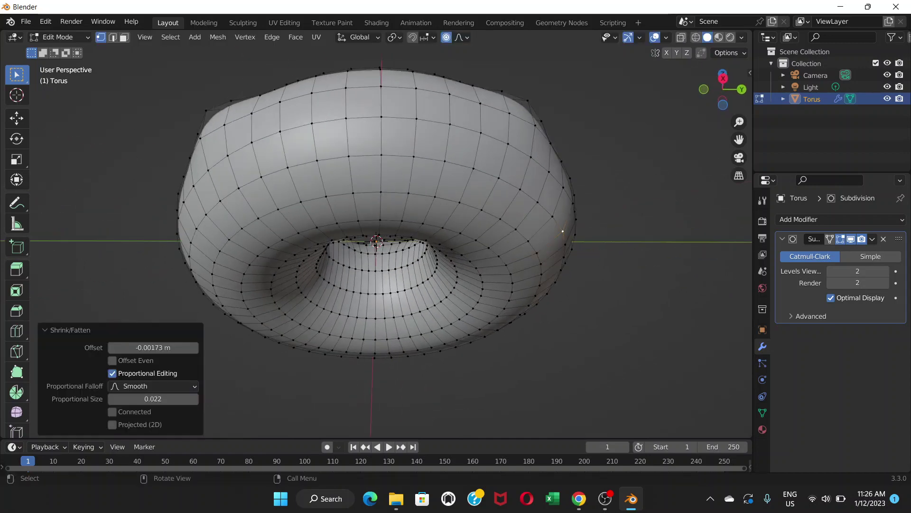
left_click(395, 236)
key("alt+s")
left_click(399, 240)
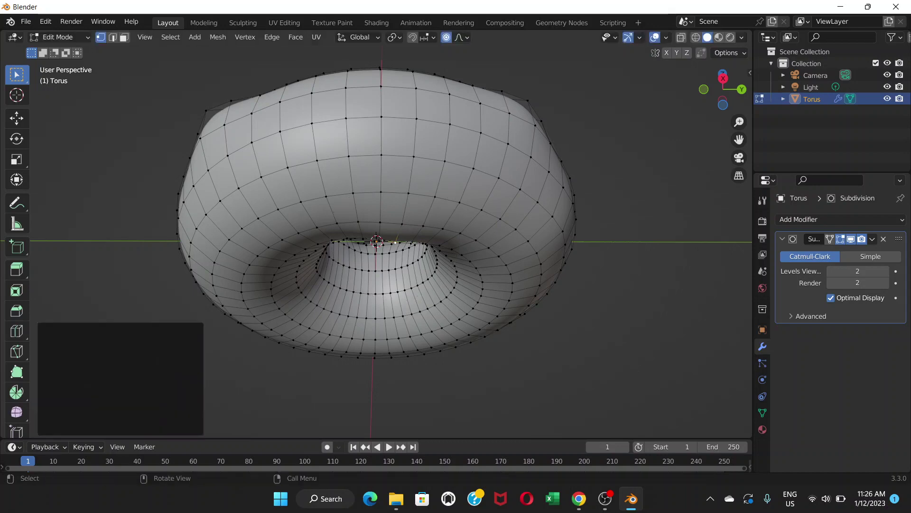
middle_click_drag(394, 285, 409, 323)
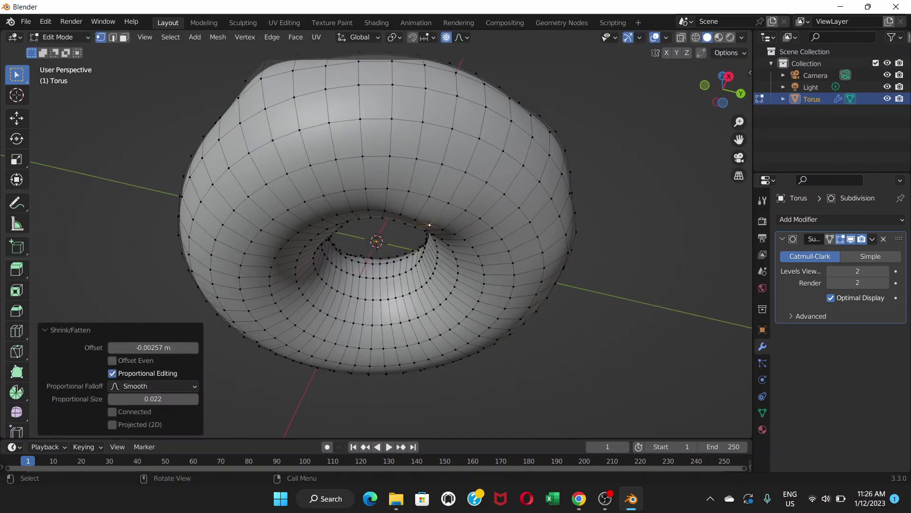
left_click(394, 323)
key("alt+s")
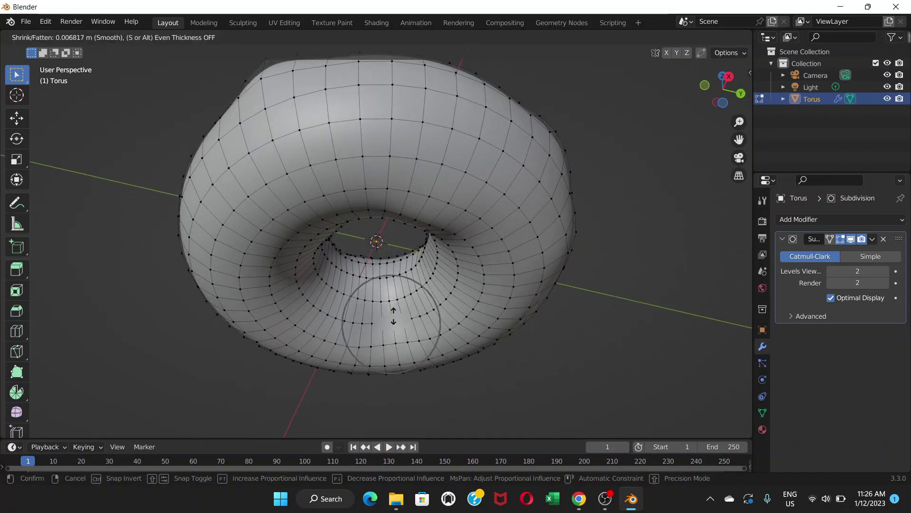
left_click(389, 356)
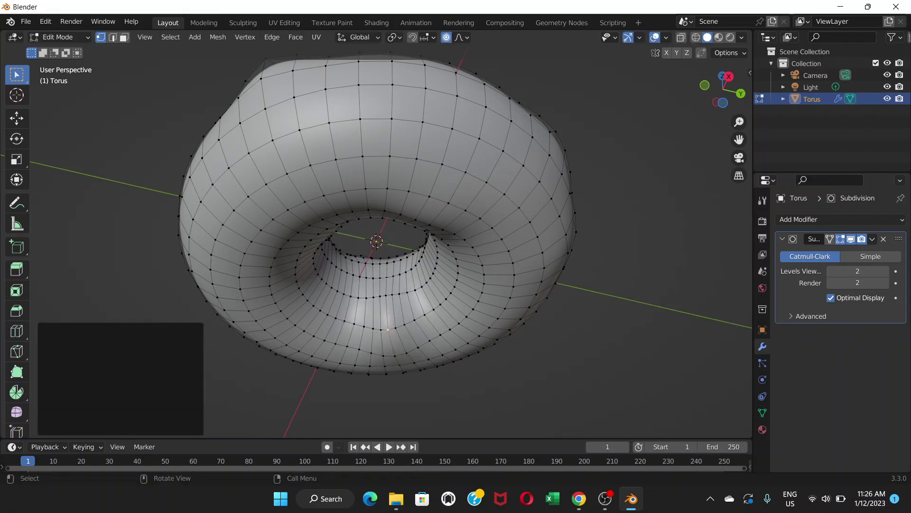
Shrink/Fatten another vertex on the torus's underside by about -0.00451 m with smooth proportional falloff.
middle_click_drag(389, 356, 348, 320)
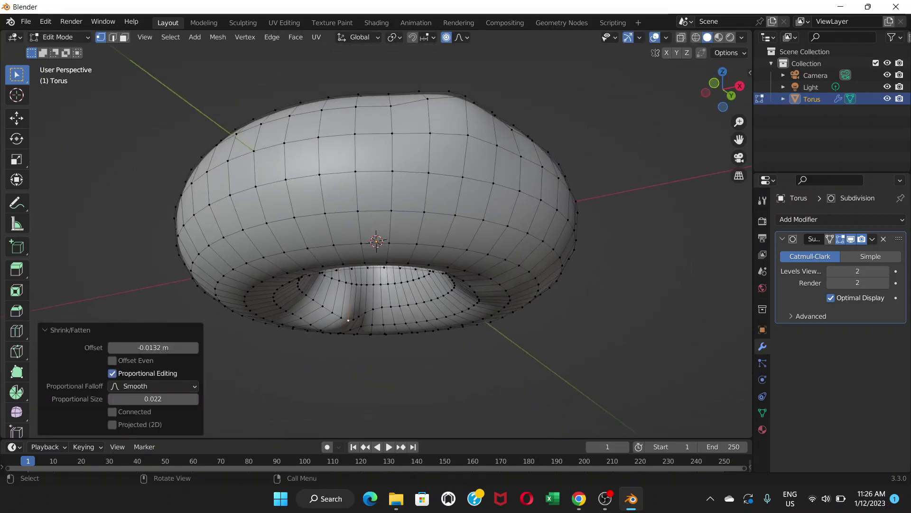
left_click(426, 330)
key("alt+s")
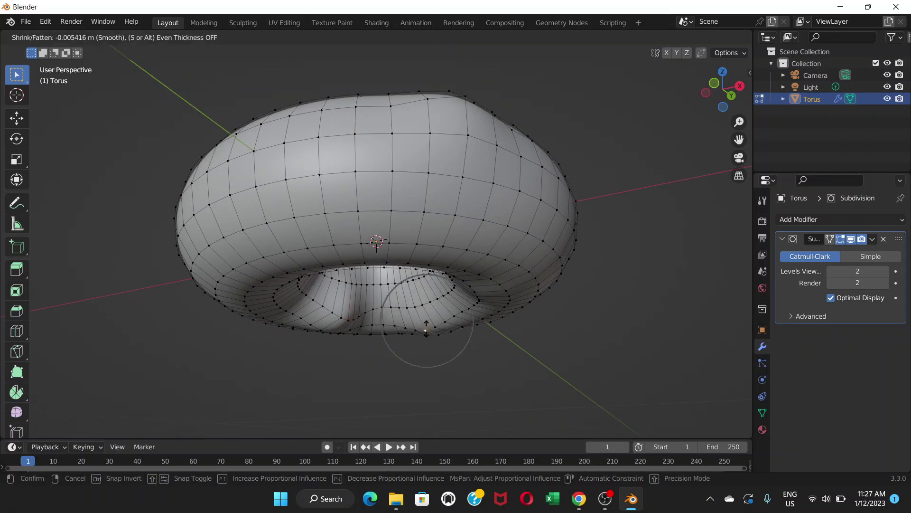
left_click(426, 329)
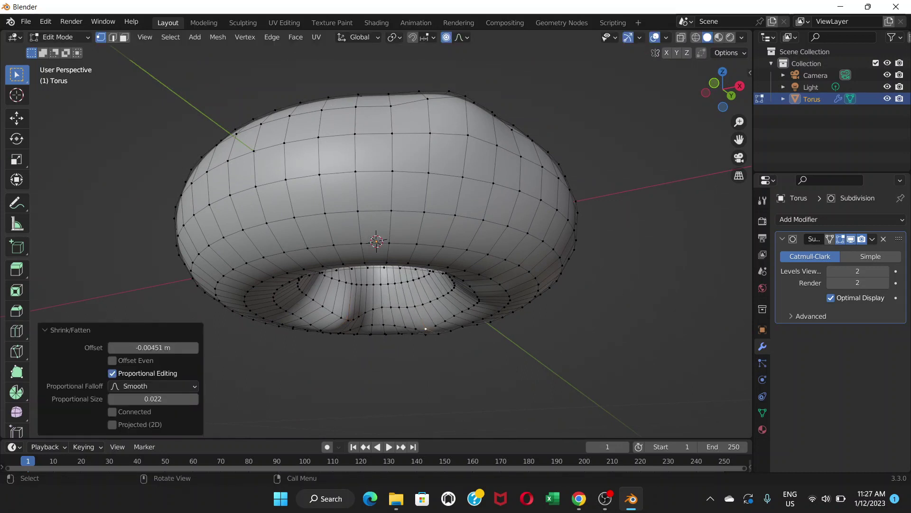
Shrink/Fatten a vertex on the torus's lower outer side by about -0.00496 m with smooth proportional falloff.
left_click(321, 219)
key("alt+s")
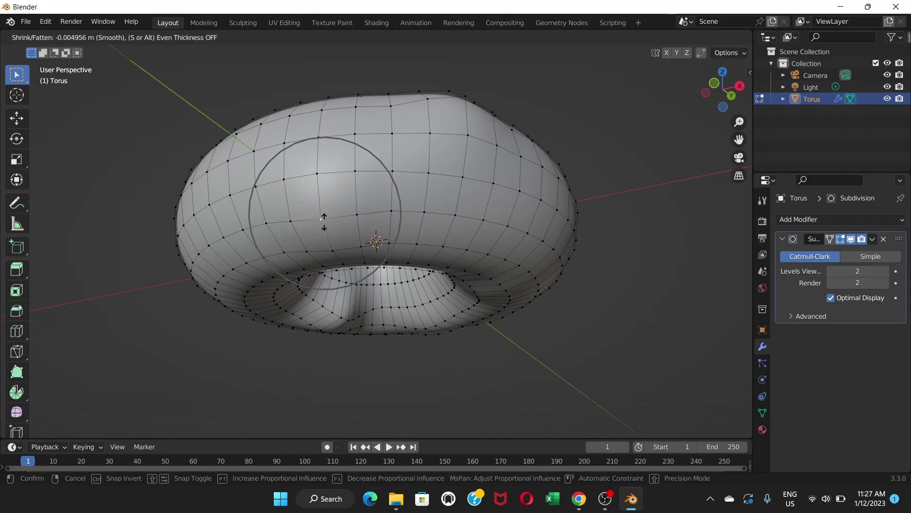
left_click(325, 222)
middle_click_drag(324, 222, 379, 276)
scroll(378, 276, "up", 1)
scroll(379, 277, "down", 1)
scroll(379, 276, "up", 1)
scroll(379, 276, "down", 3)
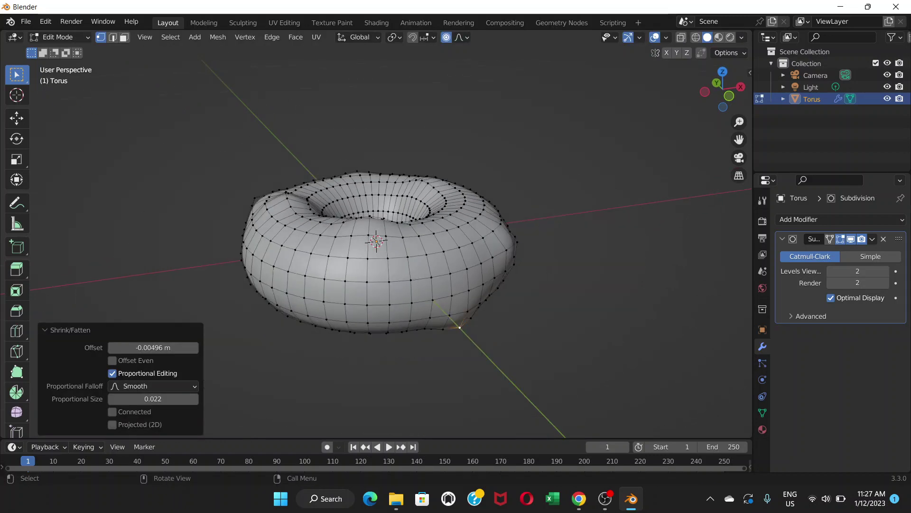
left_click(503, 280)
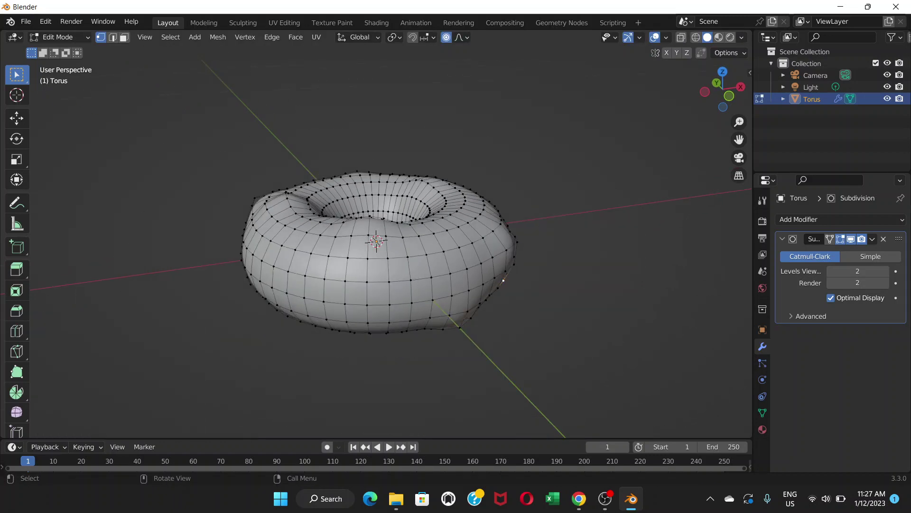
middle_click_drag(503, 280, 550, 273)
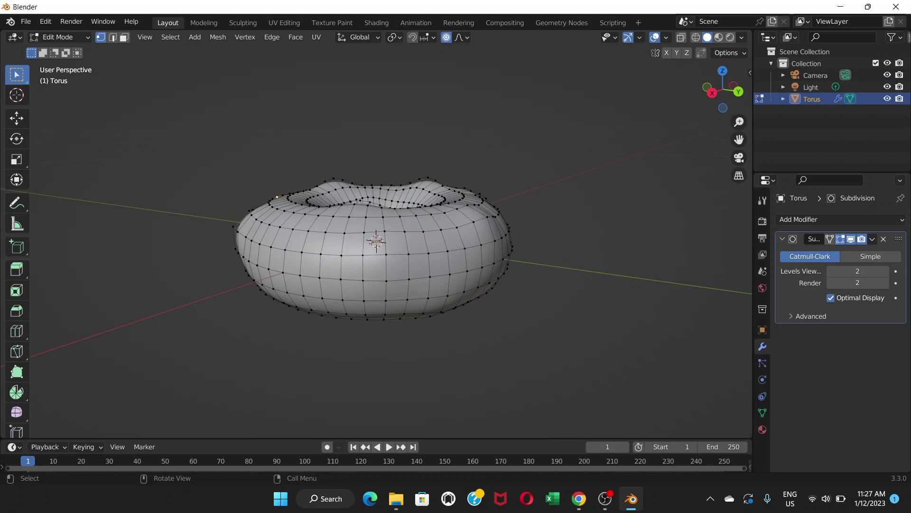
Try to Shrink/Fatten a random selection of the torus's vertices at ratio 0.500 by about 0.0108 m, and clear the selection.
left_click(170, 37)
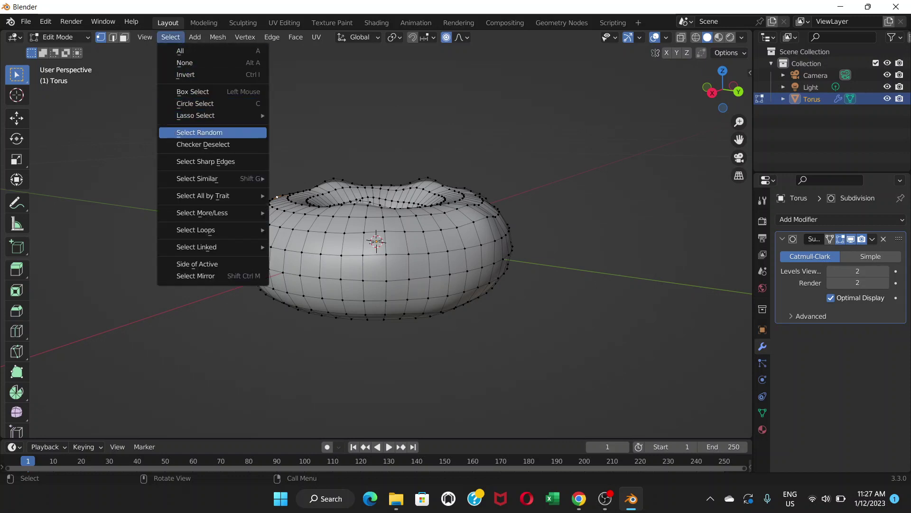
left_click(199, 133)
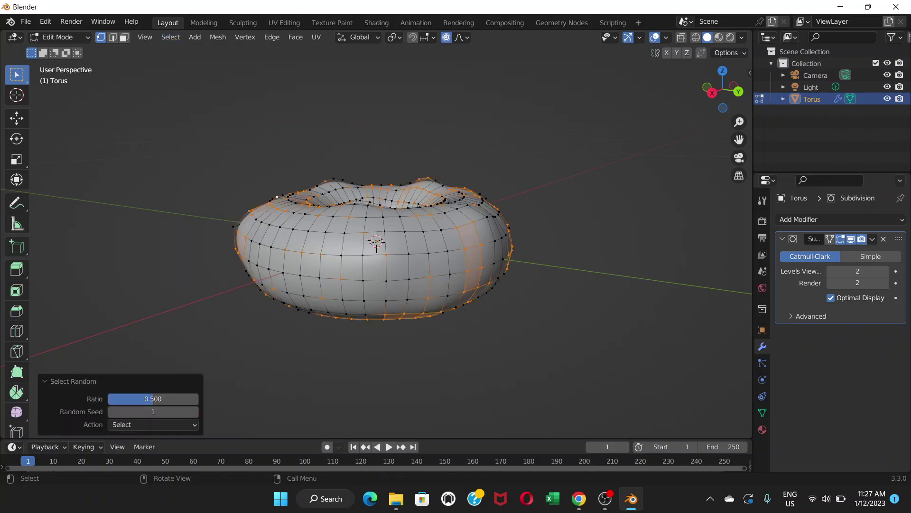
key("alt+s")
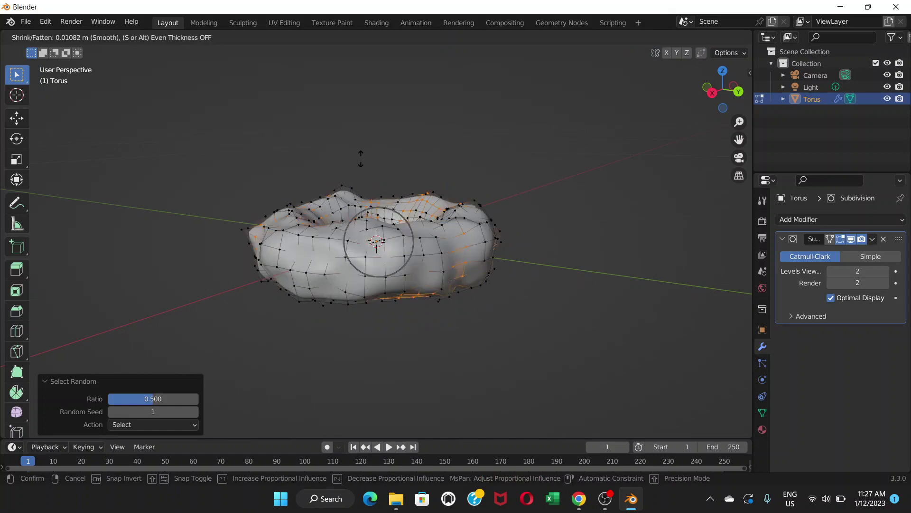
key("Escape")
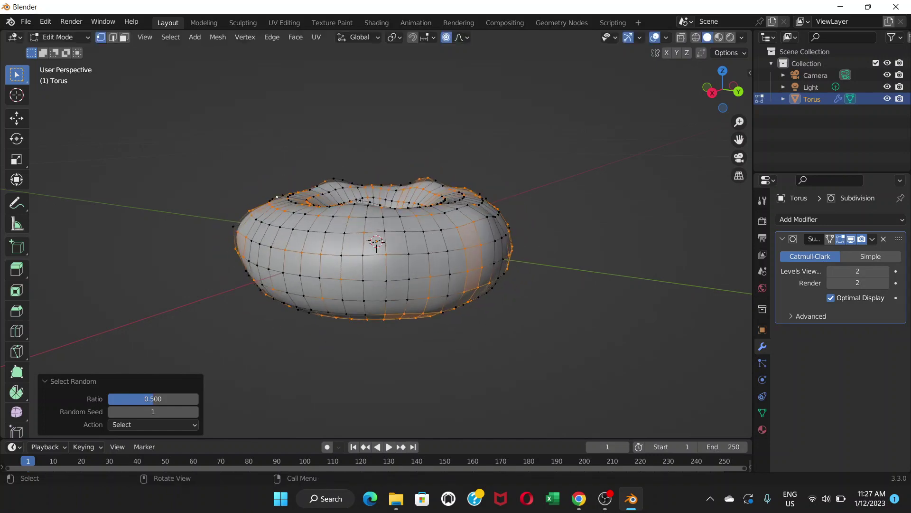
key("alt+a")
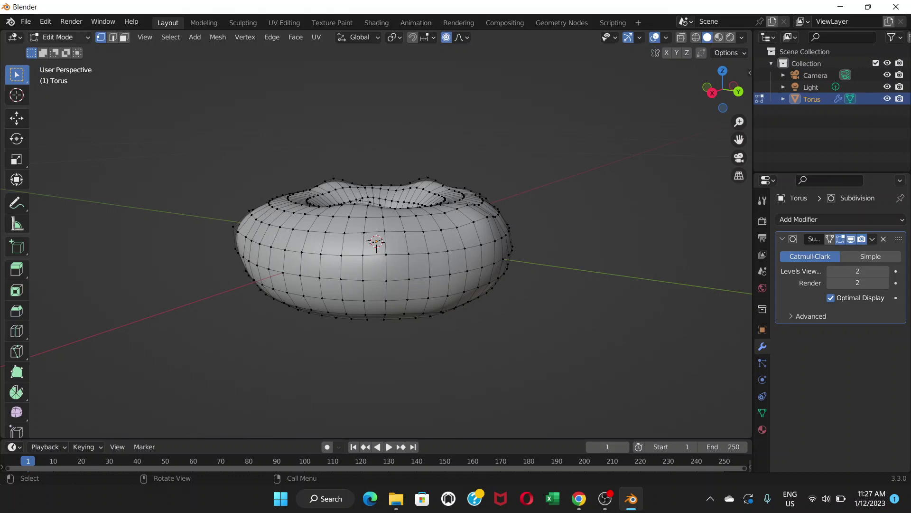
Return the torus to Object Mode and deselect it to check the smooth donut shape without the mesh overlay.
left_click(60, 37)
left_click(52, 51)
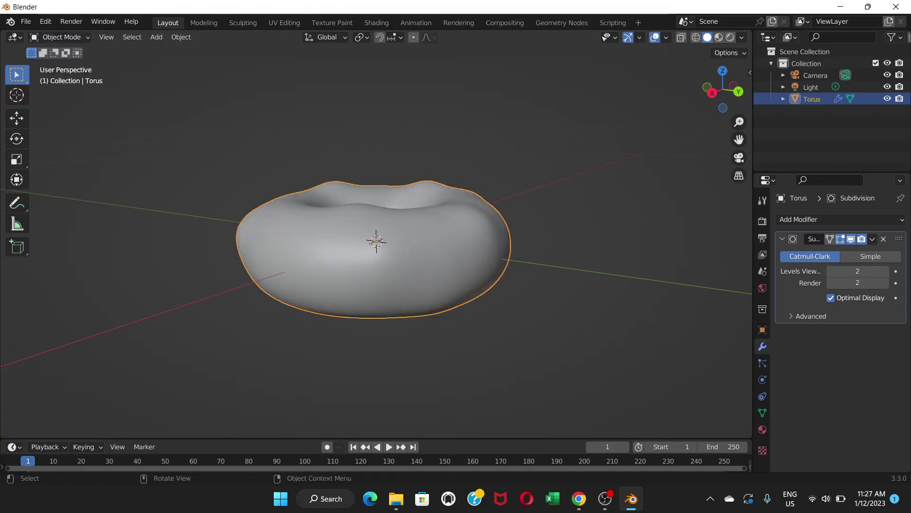
key("alt+a")
middle_click_drag(376, 241, 499, 227)
middle_click_drag(380, 311, 422, 311)
scroll(376, 241, "down", 2)
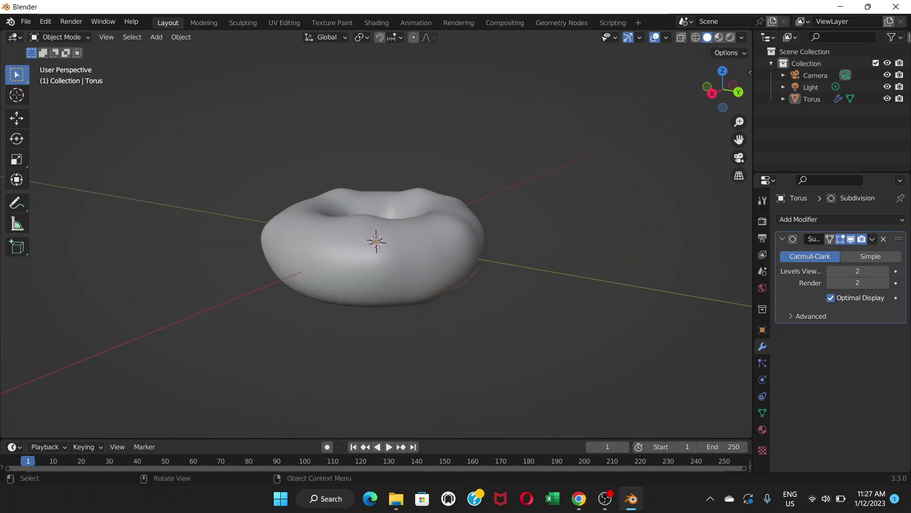
scroll(376, 241, "up", 3)
middle_click_drag(376, 241, 401, 228)
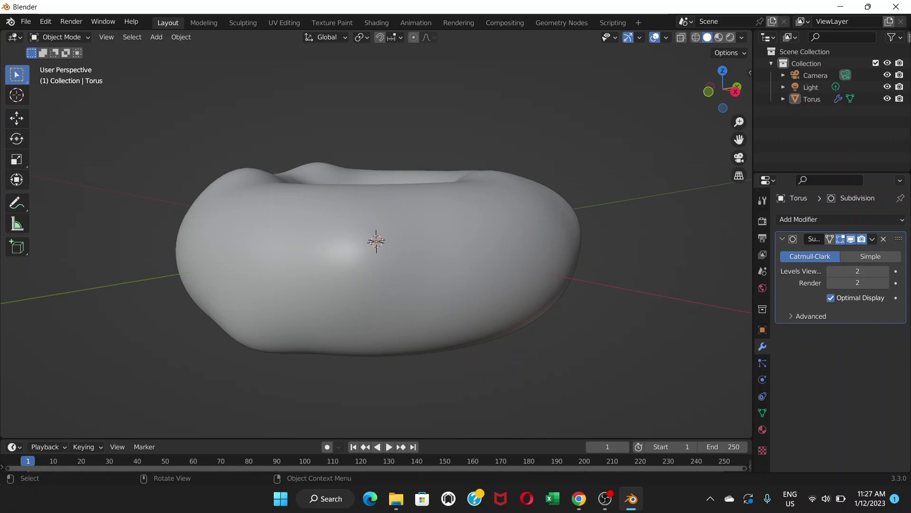